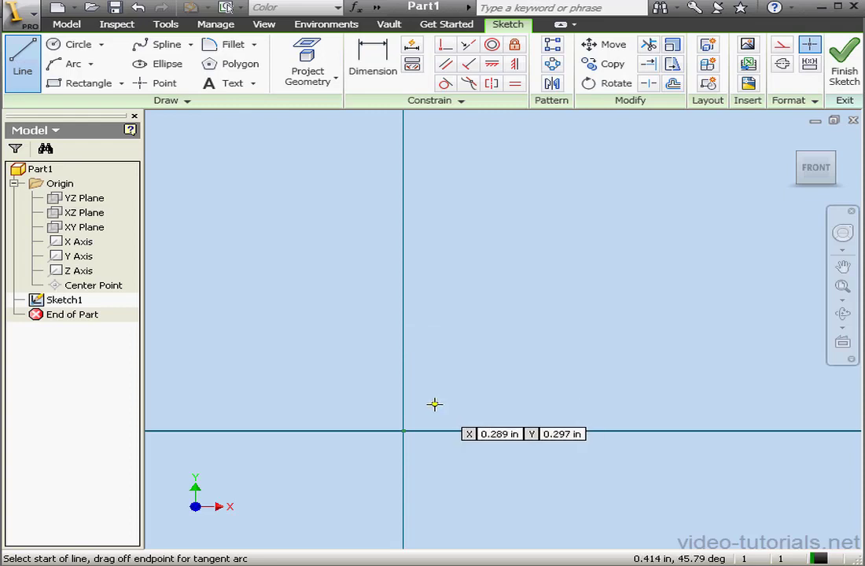
Sketch a closed profile with a side notch about 0.31 in high, an upper lip about 0.29 in high and a slanted lower corner; finish the sketch.
left_click(438, 405)
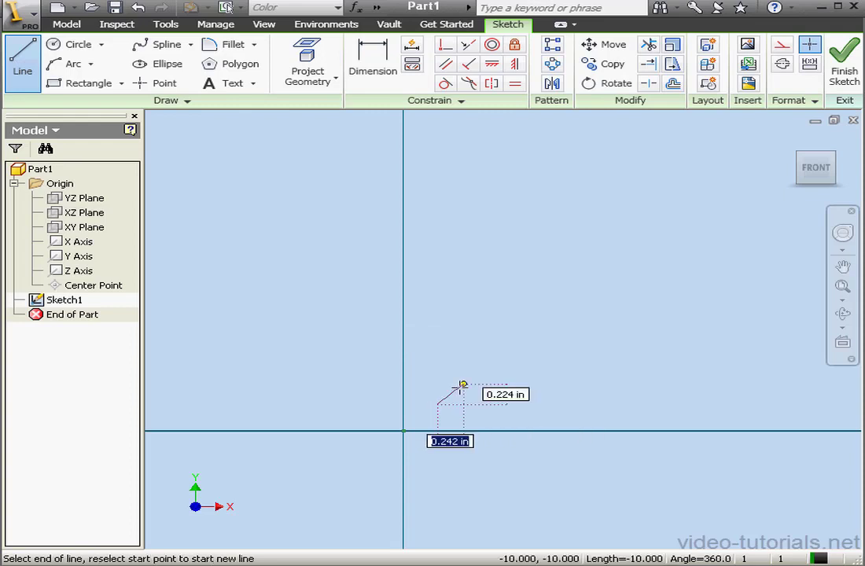
left_click(437, 323)
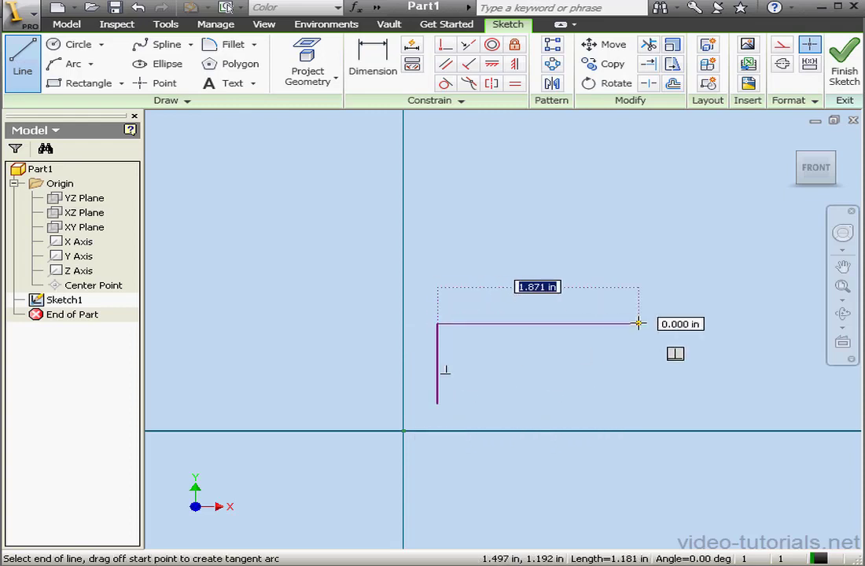
left_click(717, 324)
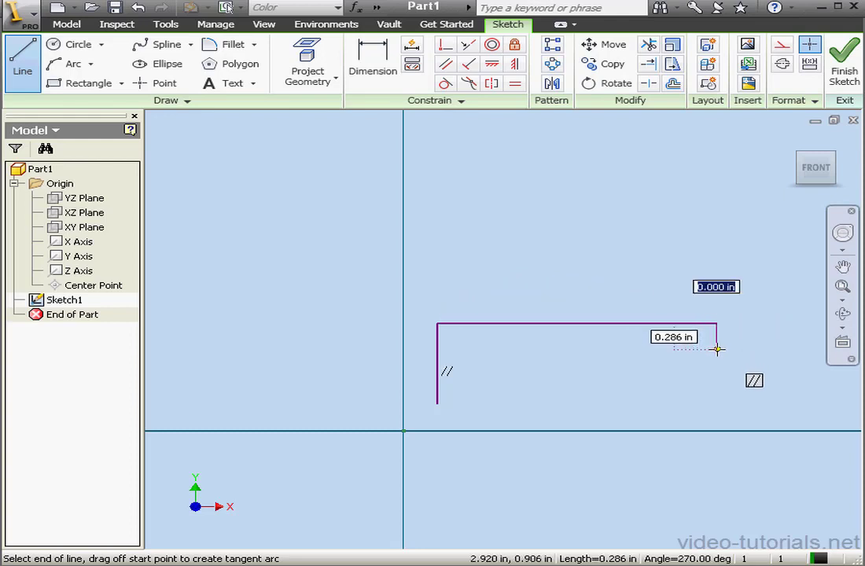
left_click(718, 350)
left_click(640, 349)
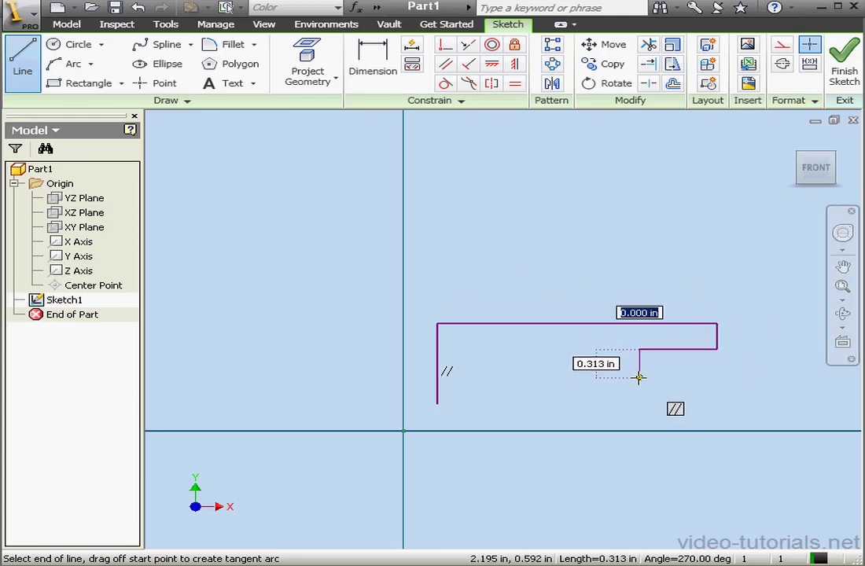
left_click(639, 377)
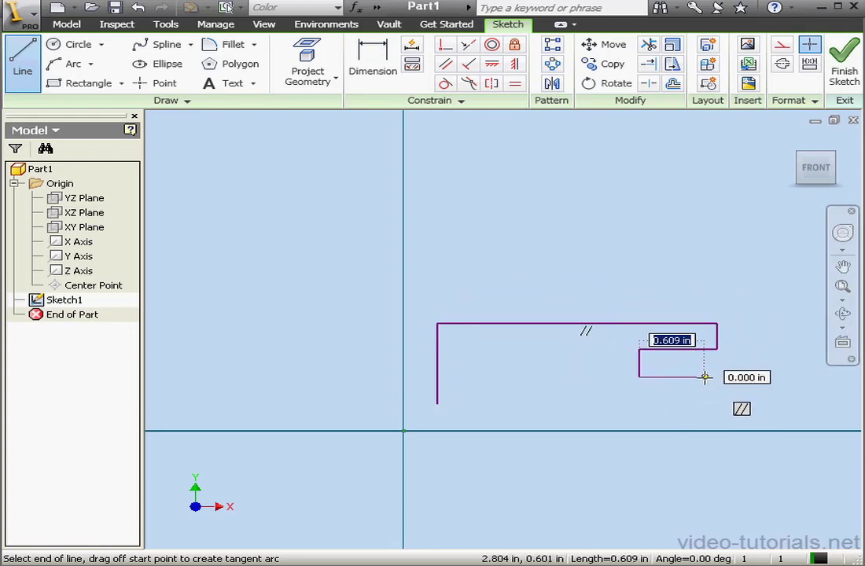
left_click(706, 377)
left_click(741, 403)
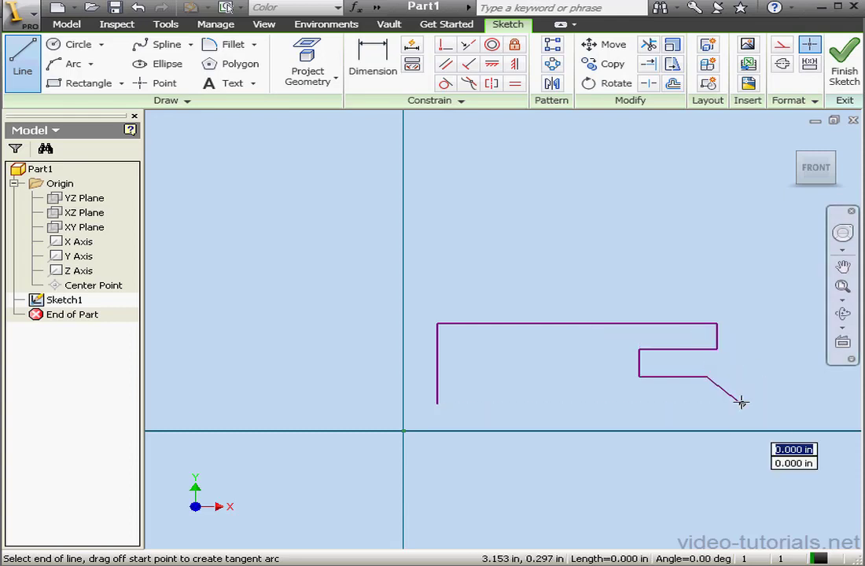
left_click(437, 403)
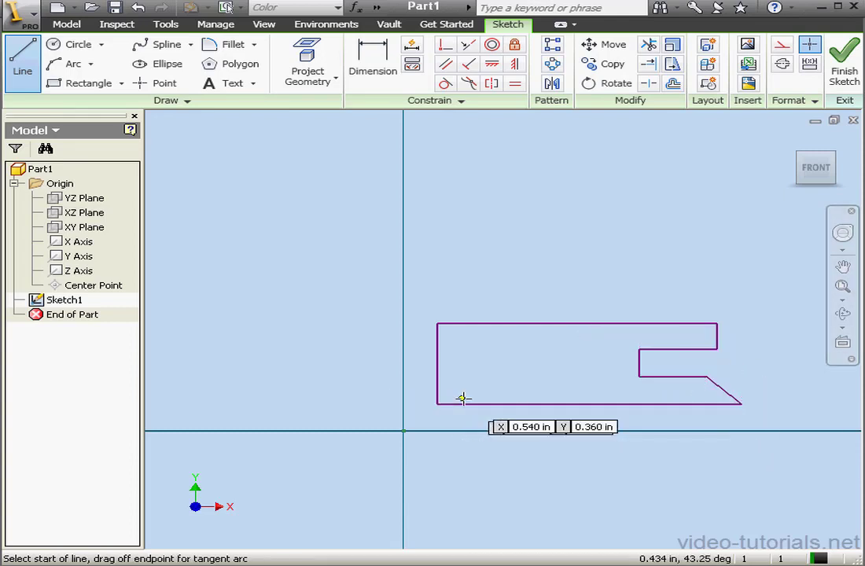
right_click(473, 376)
left_click(549, 386)
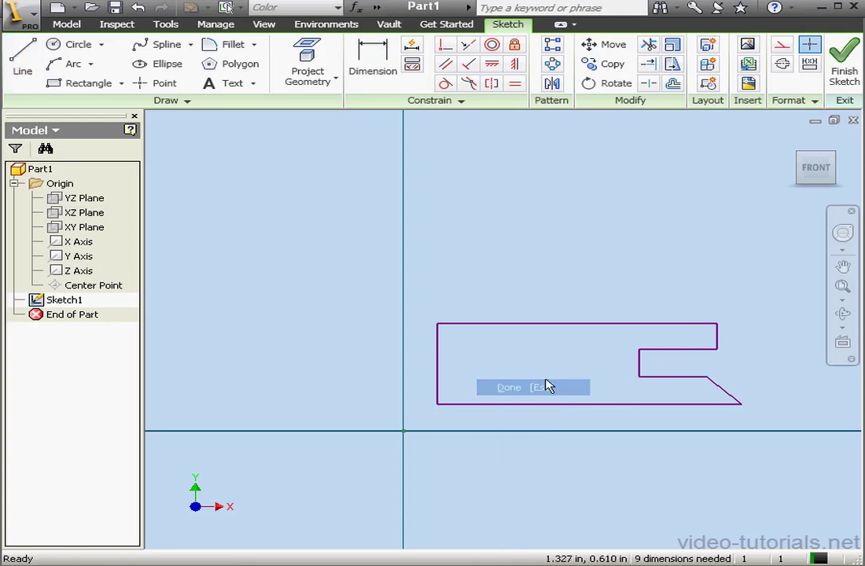
left_click(845, 61)
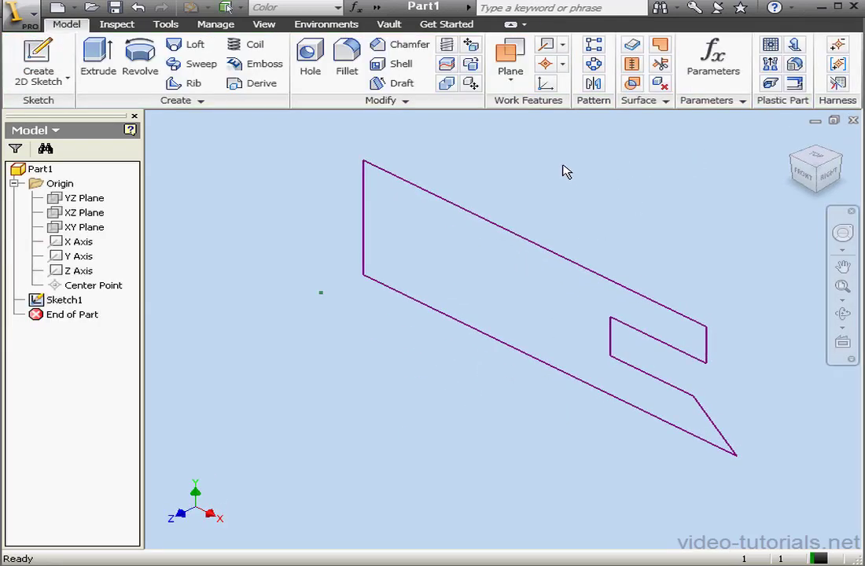
Revolve the closed profile around the Y Axis with Full extents to create a solid grooved disc.
left_click(140, 57)
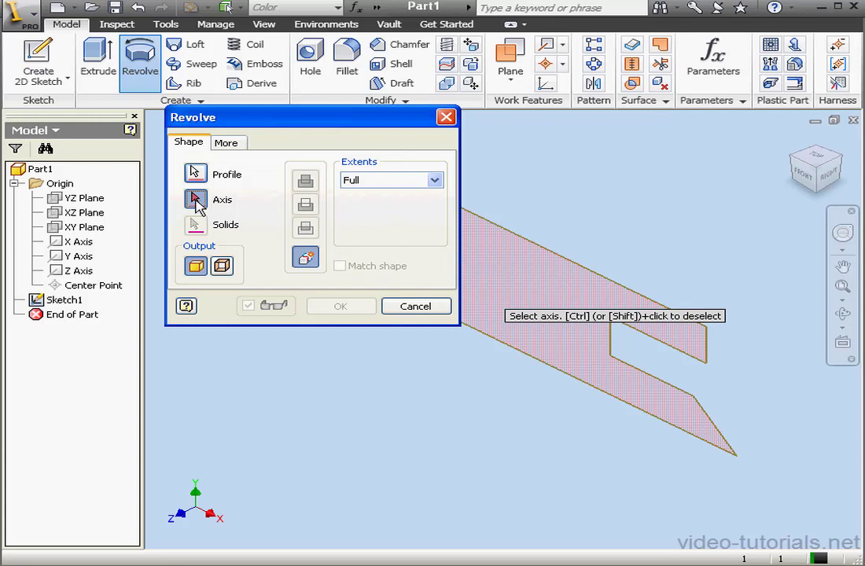
left_click(63, 257)
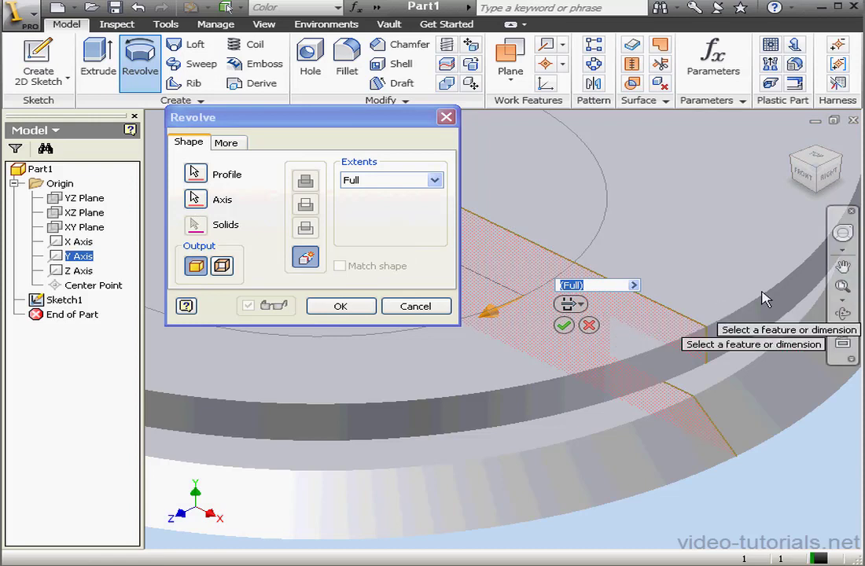
left_click(843, 288)
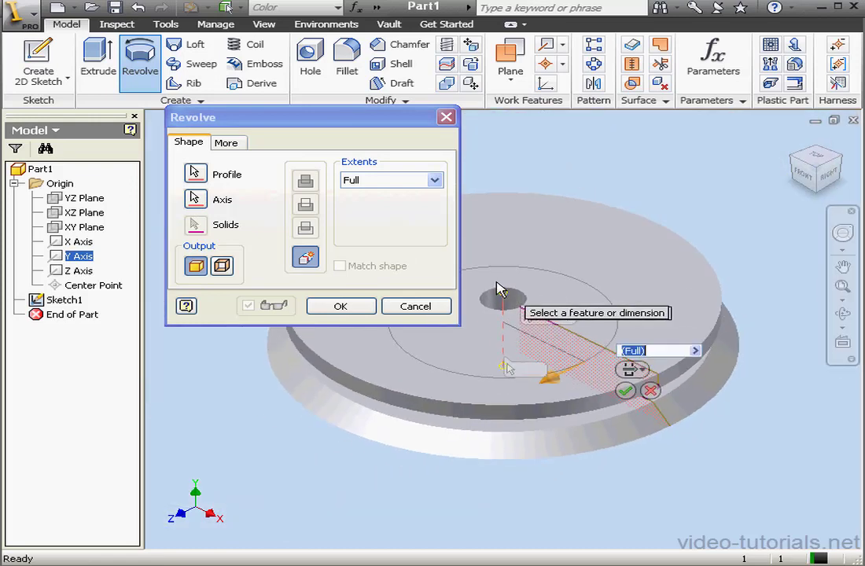
left_click(434, 180)
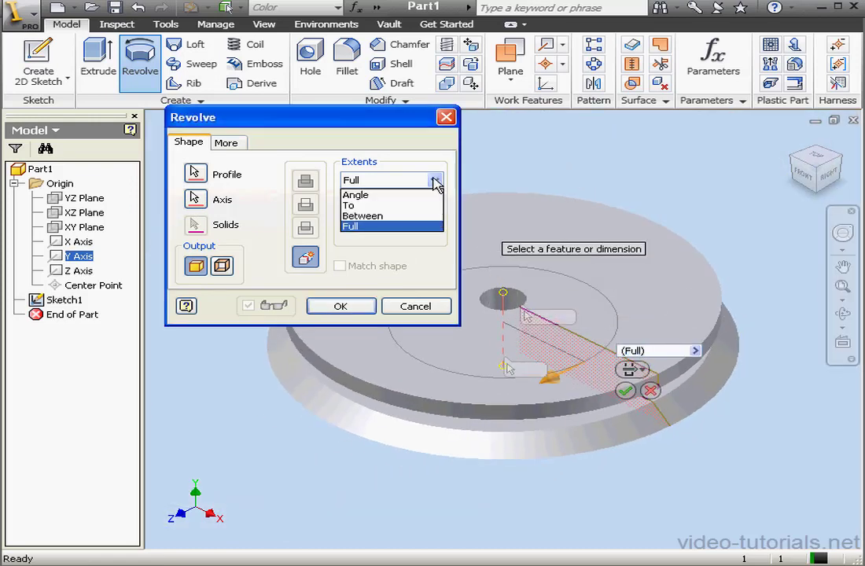
left_click(369, 227)
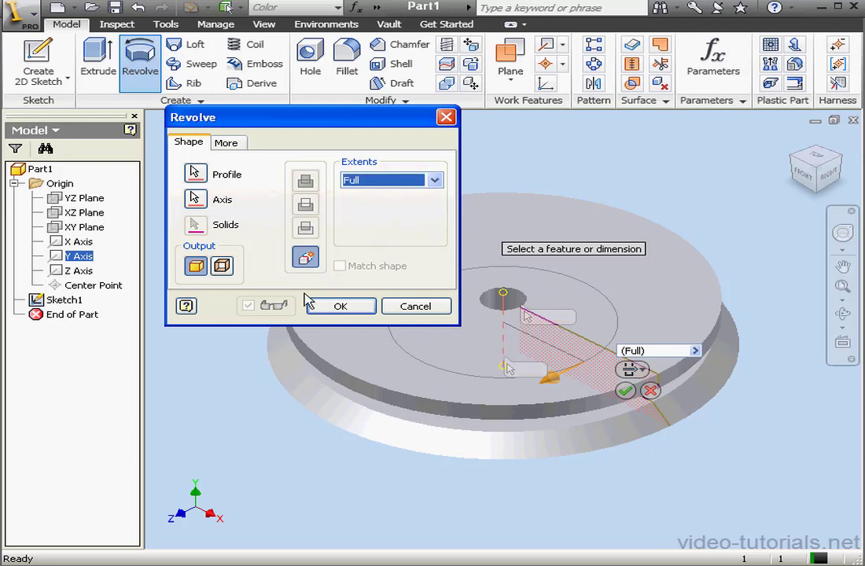
left_click(328, 308)
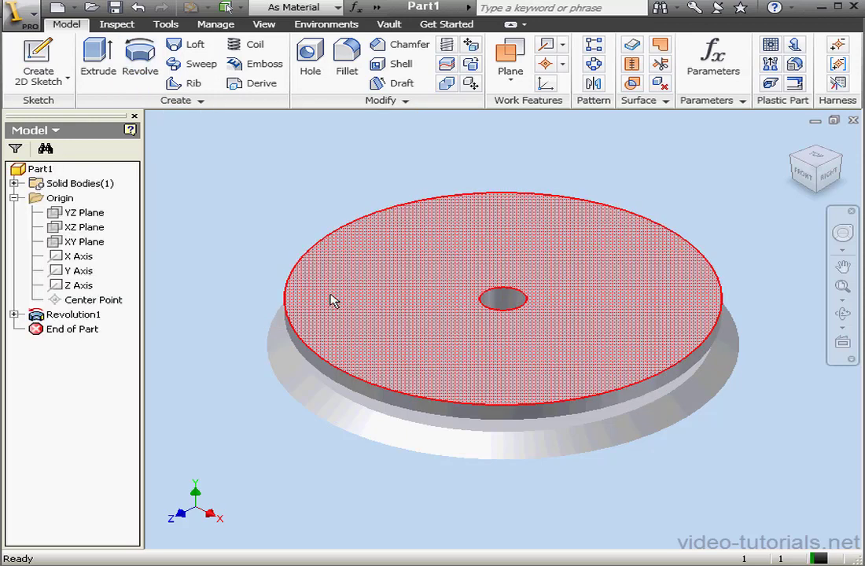
Create a new sketch on the XY Plane, slice the graphics at that plane and face it from the front.
right_click(87, 246)
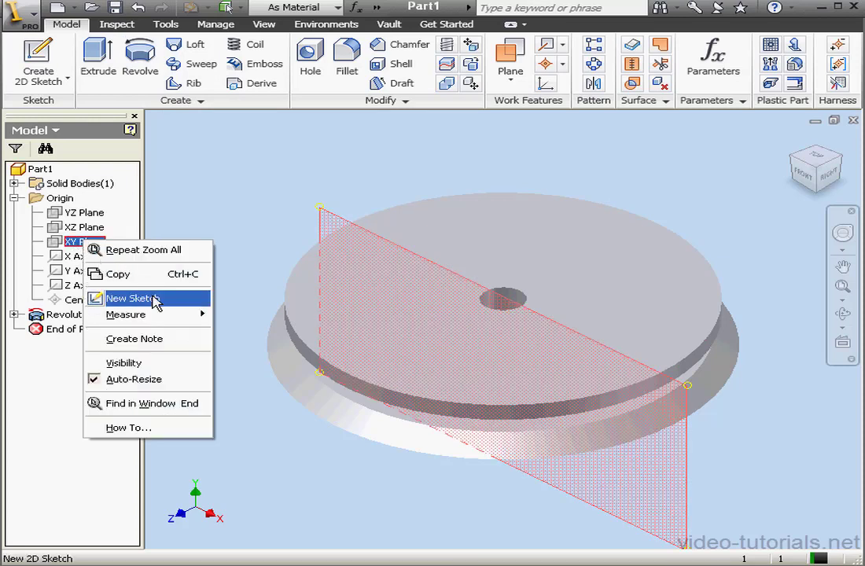
left_click(178, 298)
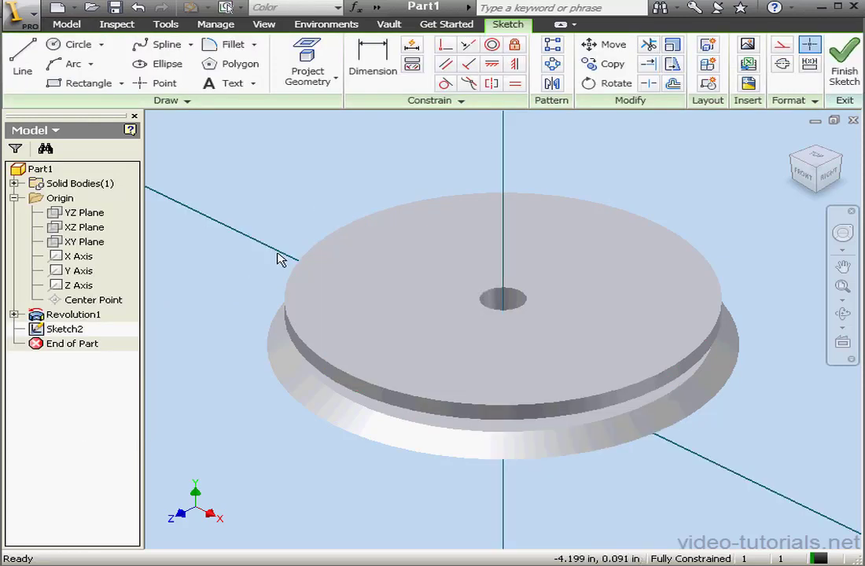
right_click(323, 199)
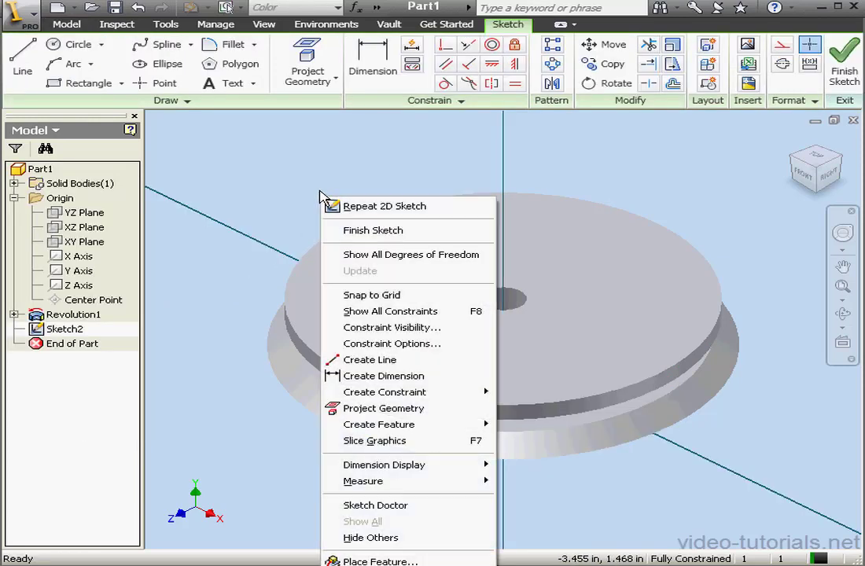
left_click(436, 447)
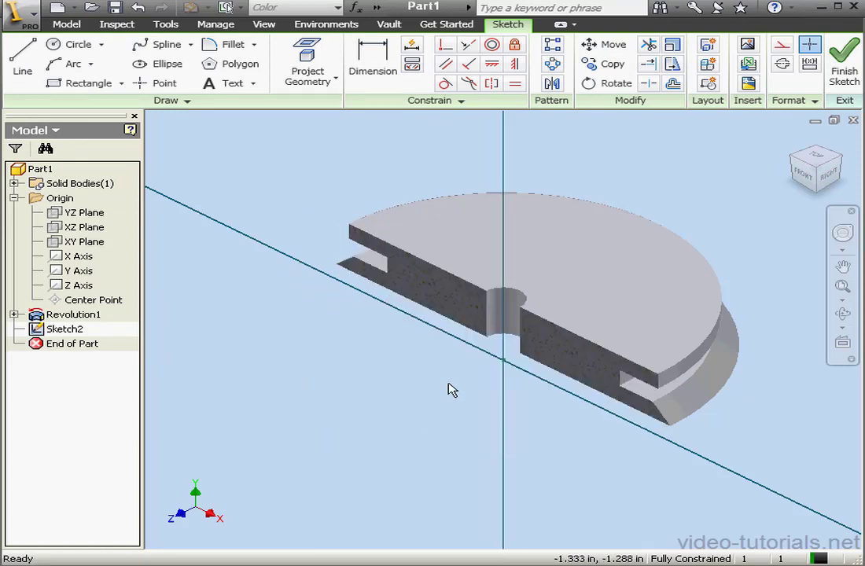
left_click(804, 175)
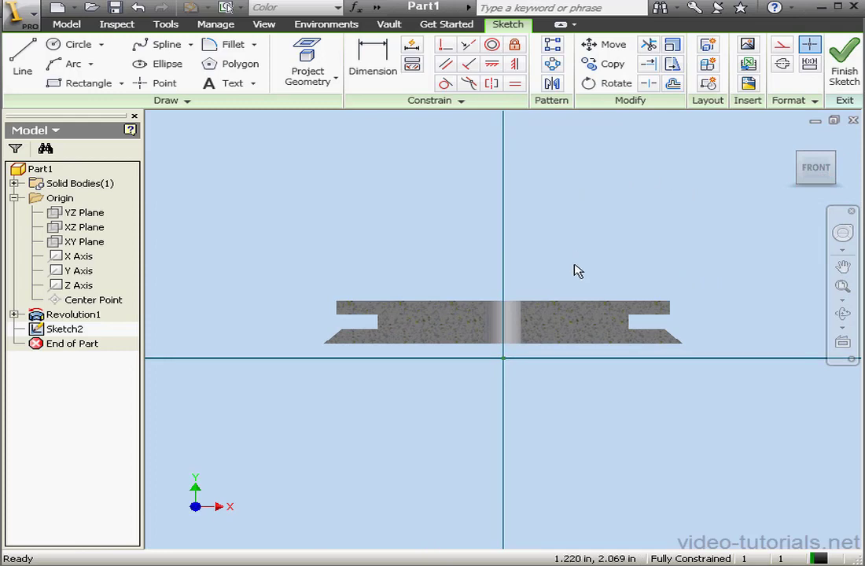
scroll(591, 323, "up", 3)
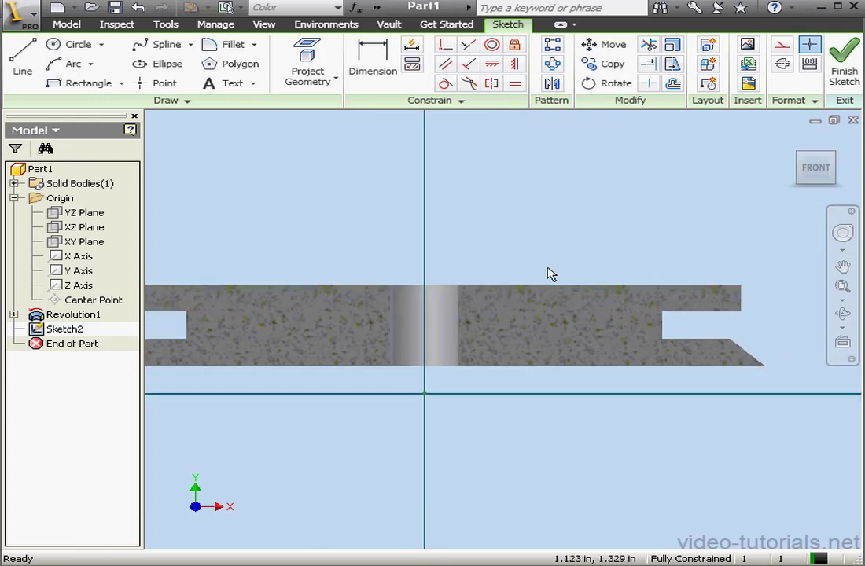
left_click(79, 44)
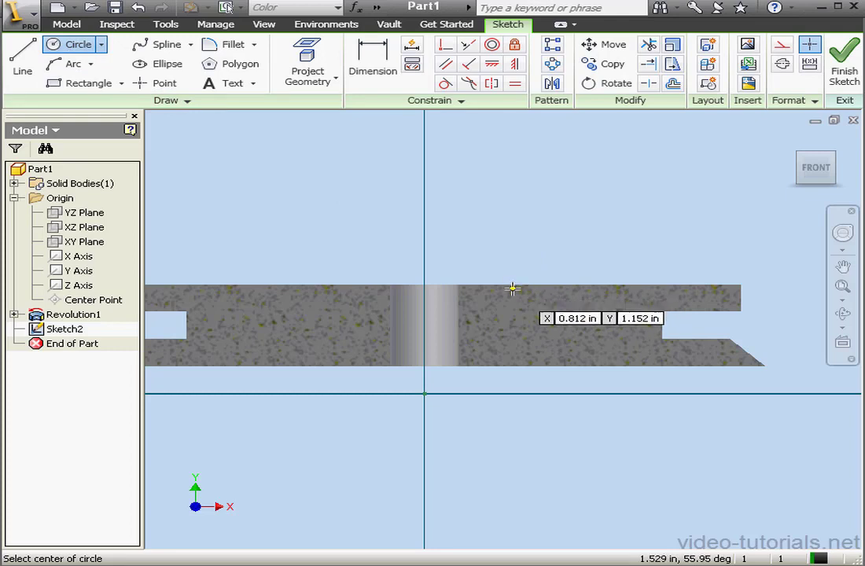
right_click(514, 244)
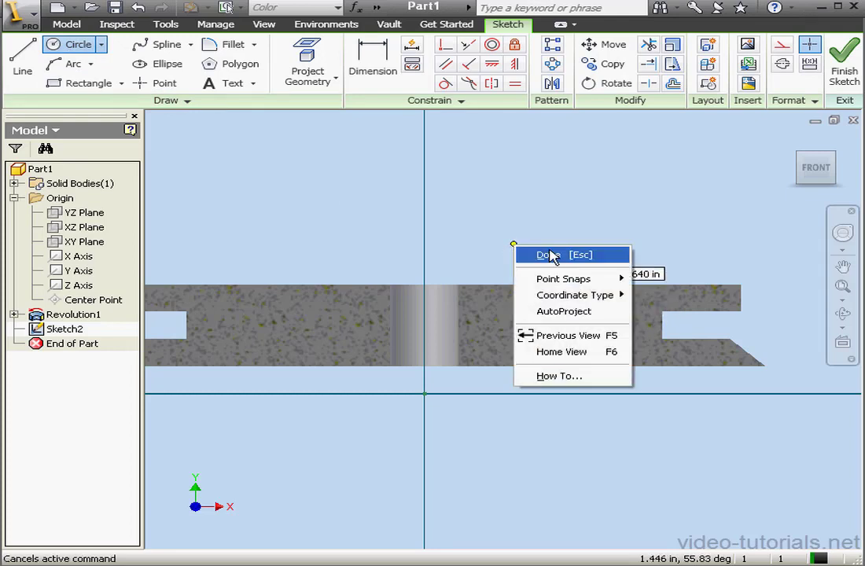
left_click(555, 257)
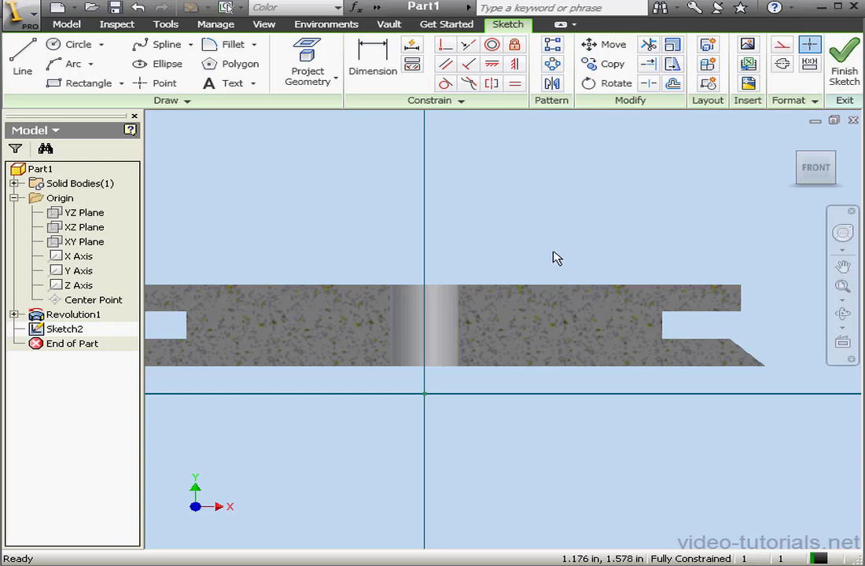
Project the disc's outer top edge into the sketch as reference geometry using Project Geometry.
left_click(317, 75)
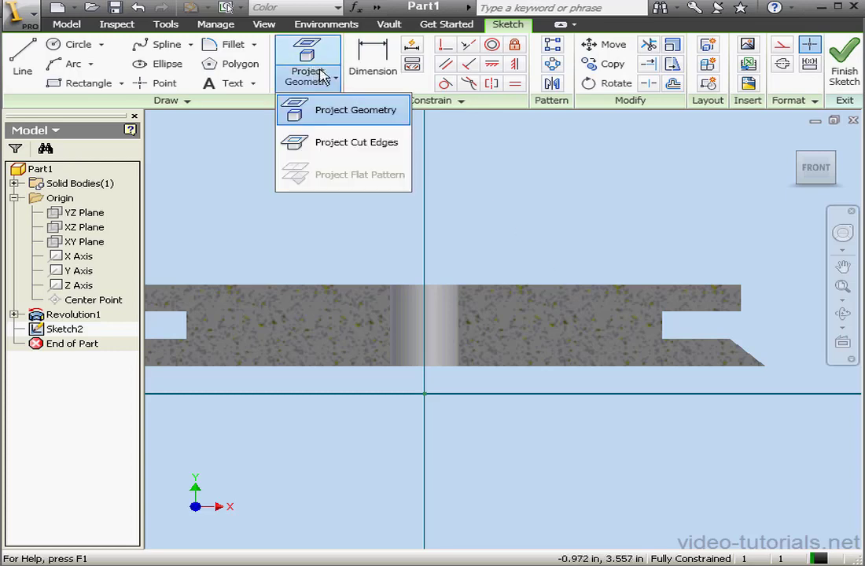
left_click(324, 112)
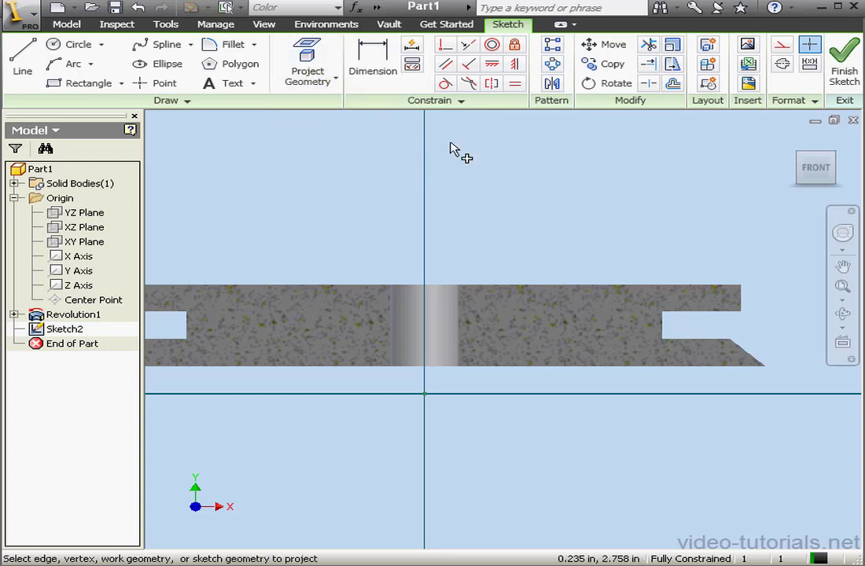
left_click(820, 162)
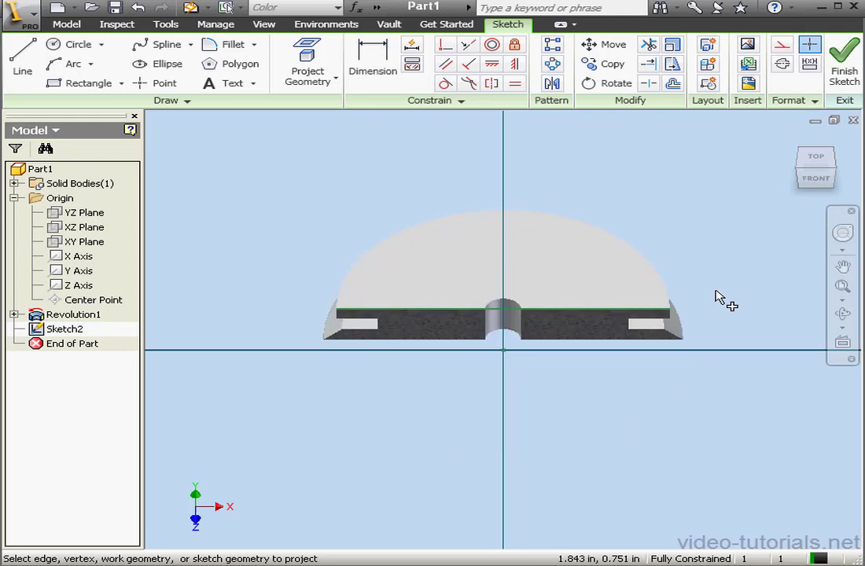
left_click(818, 180)
key("p")
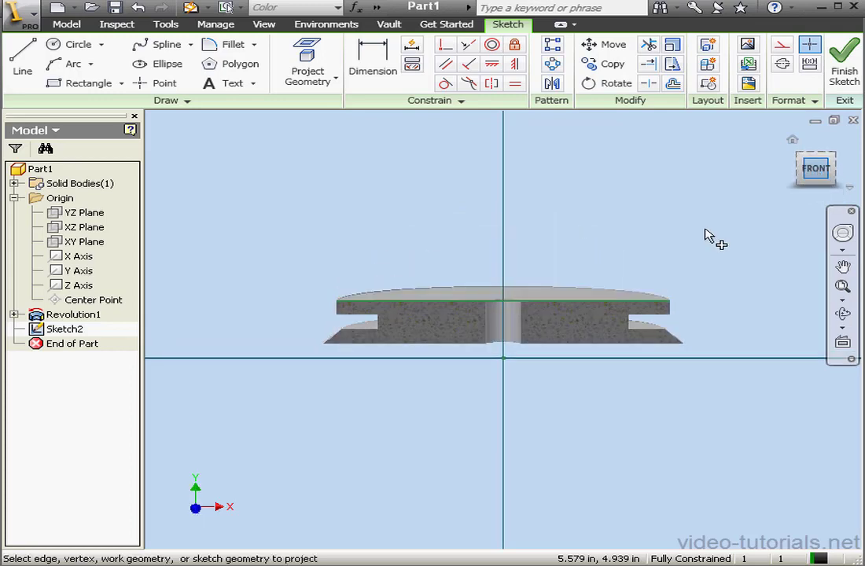
scroll(593, 315, "up", 2)
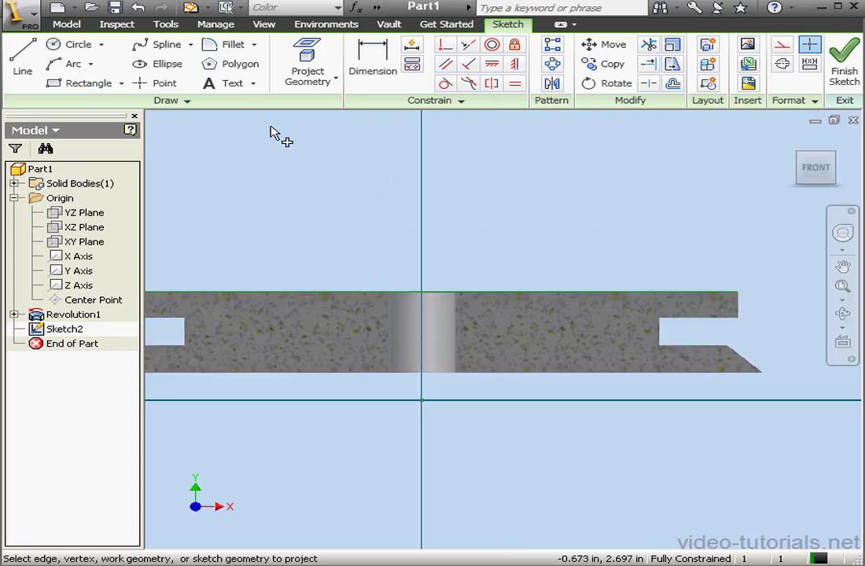
Draw a circle about 0.67 in in diameter centred on the projected top edge, between the bore and the outer rim.
left_click(75, 44)
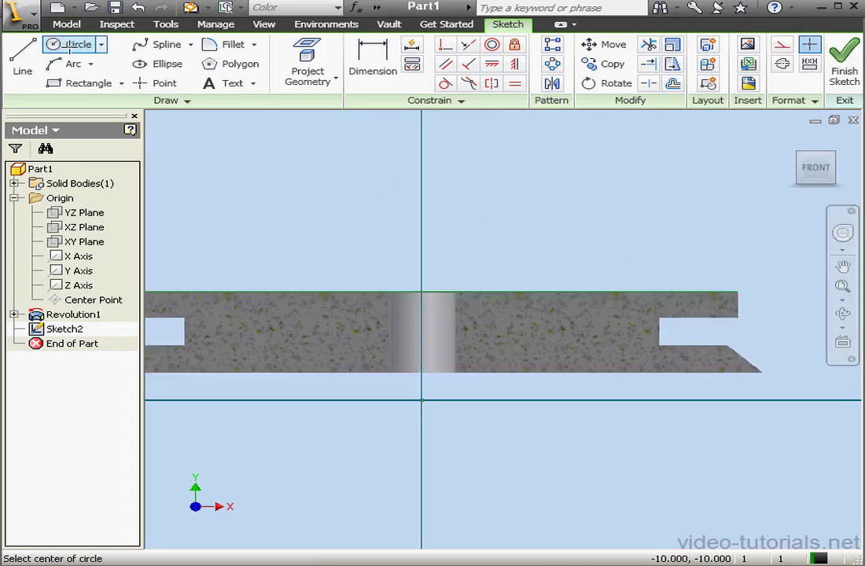
left_click(524, 293)
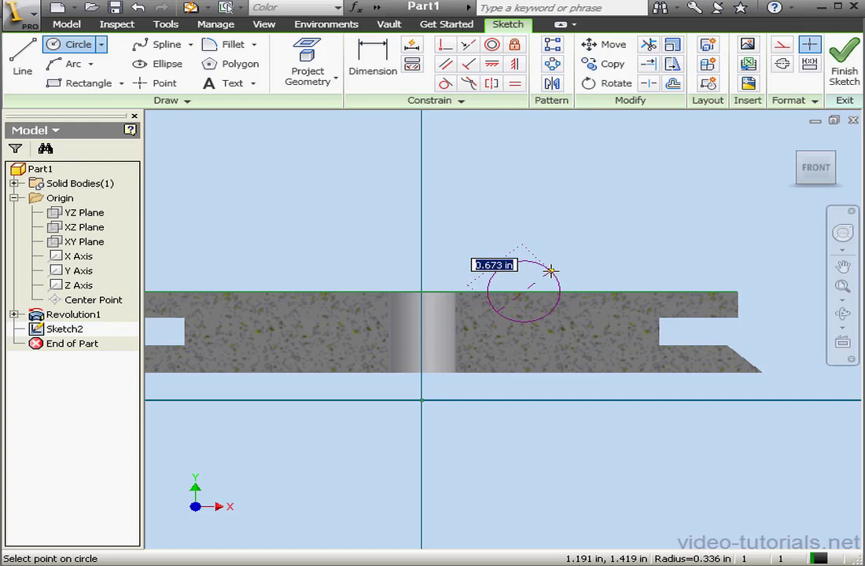
left_click(551, 271)
right_click(573, 233)
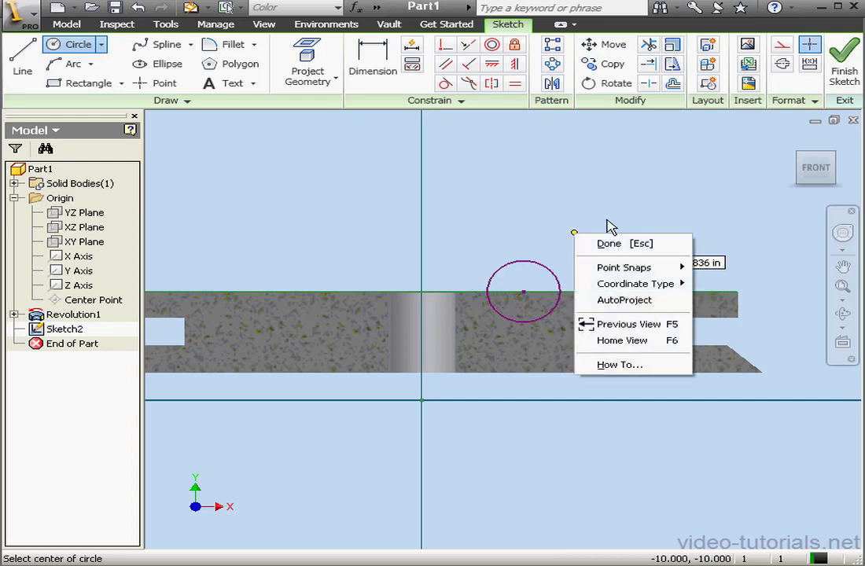
left_click(627, 244)
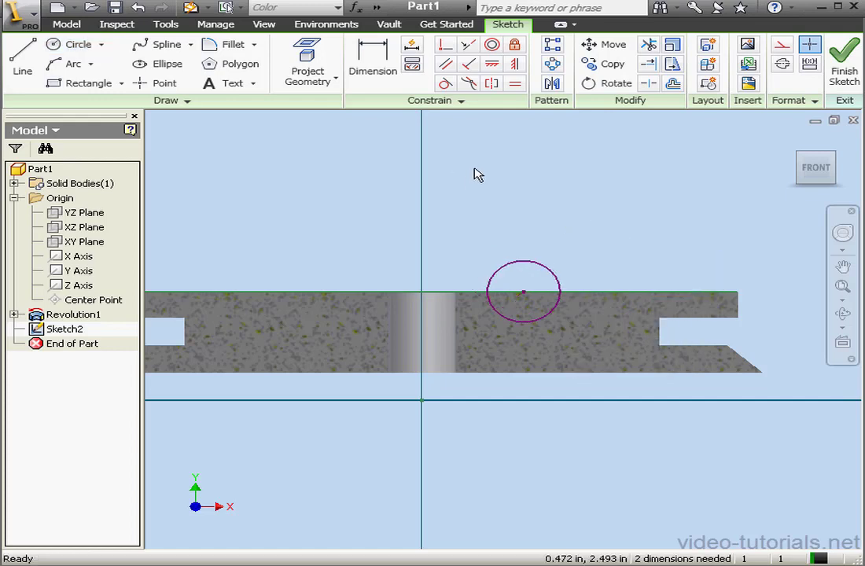
Dimension the circle's centre from the outer end of the projected top edge and set the distance to 1.5 in.
left_click(377, 63)
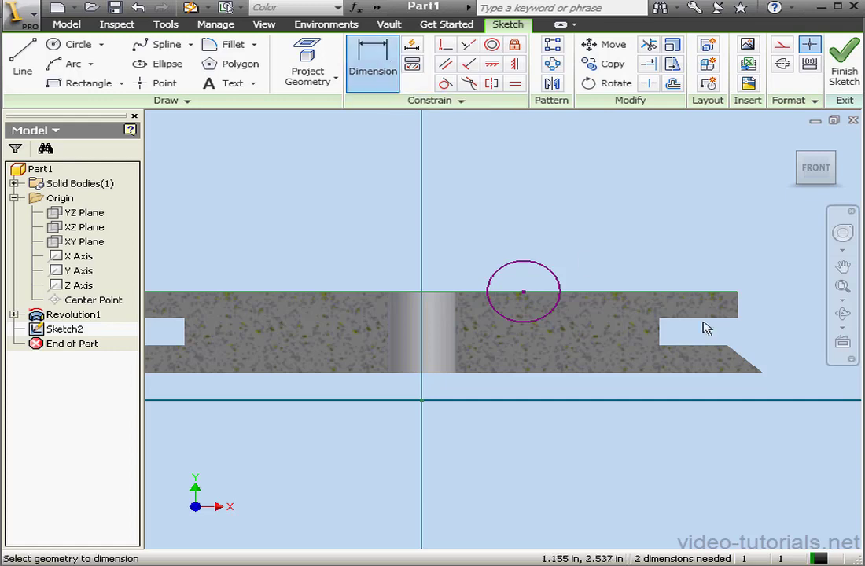
left_click(524, 294)
left_click(667, 265)
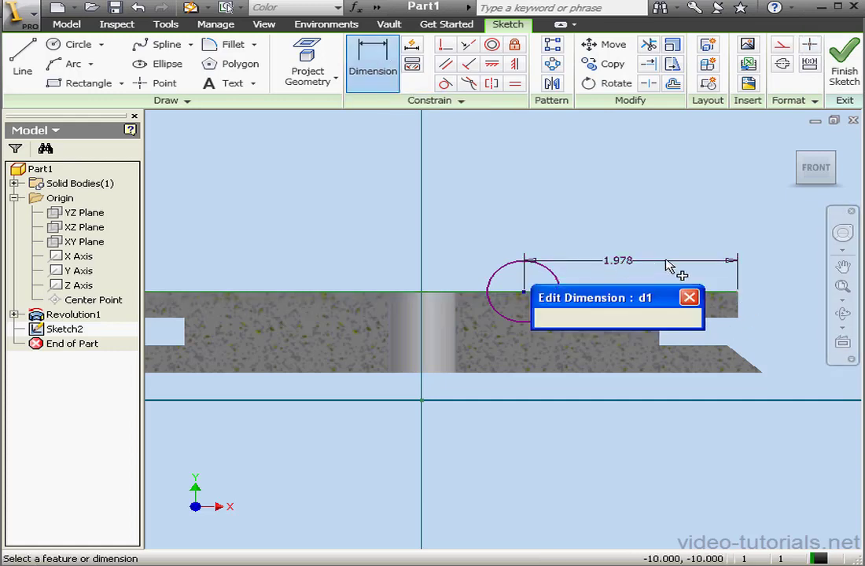
left_click_drag(603, 319, 559, 319)
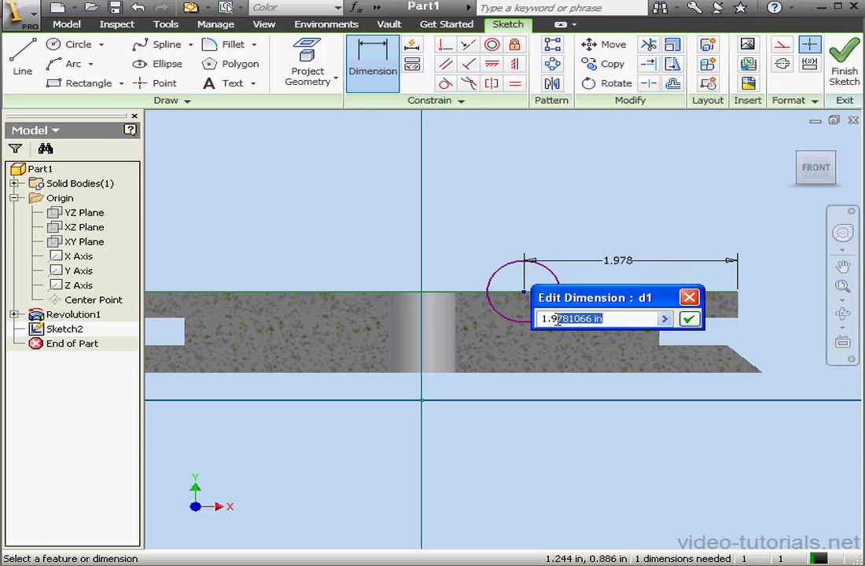
type("5")
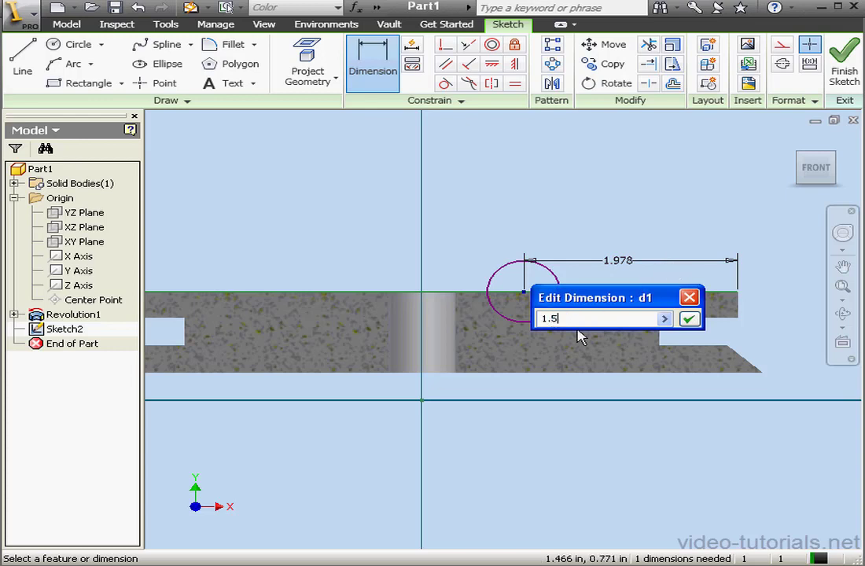
left_click(690, 319)
Dimension the circle's diameter, set it to 0.5 in and finish the sketch.
left_click(611, 285)
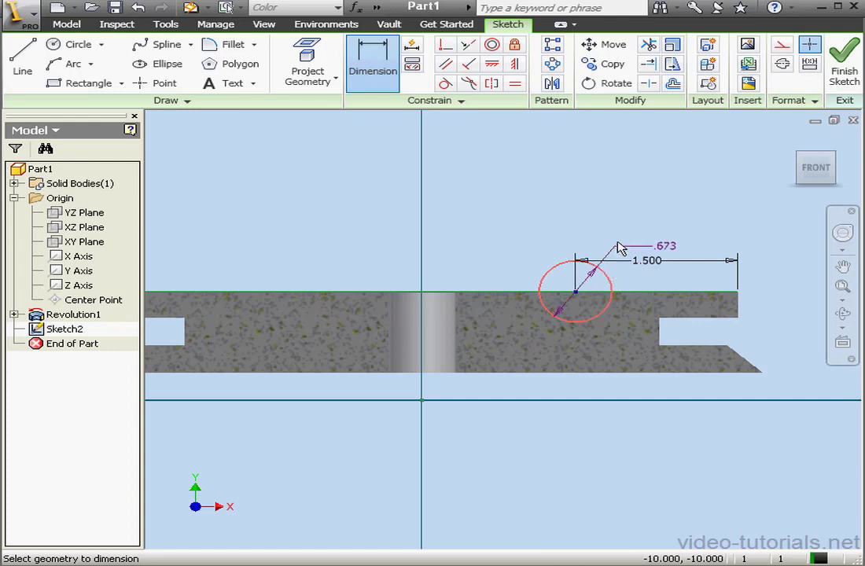
left_click(625, 239)
left_click_drag(611, 288, 559, 289)
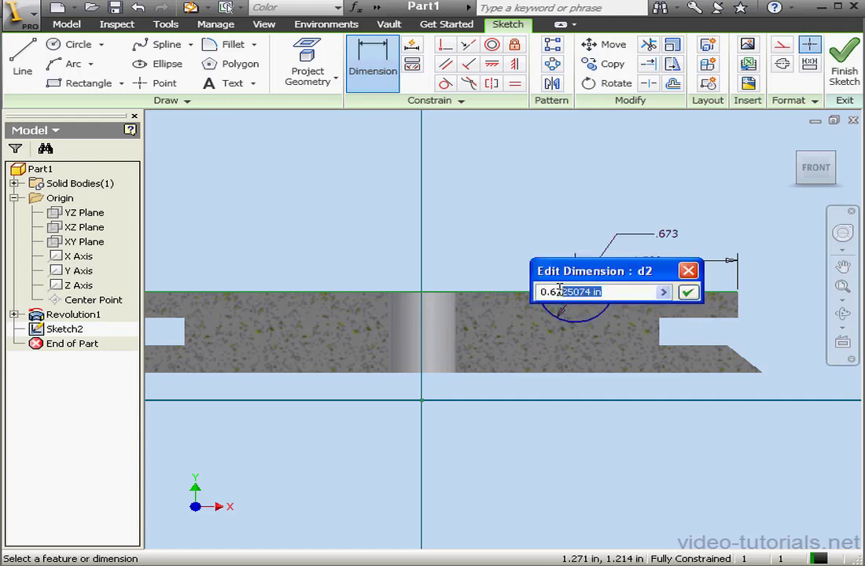
type("5")
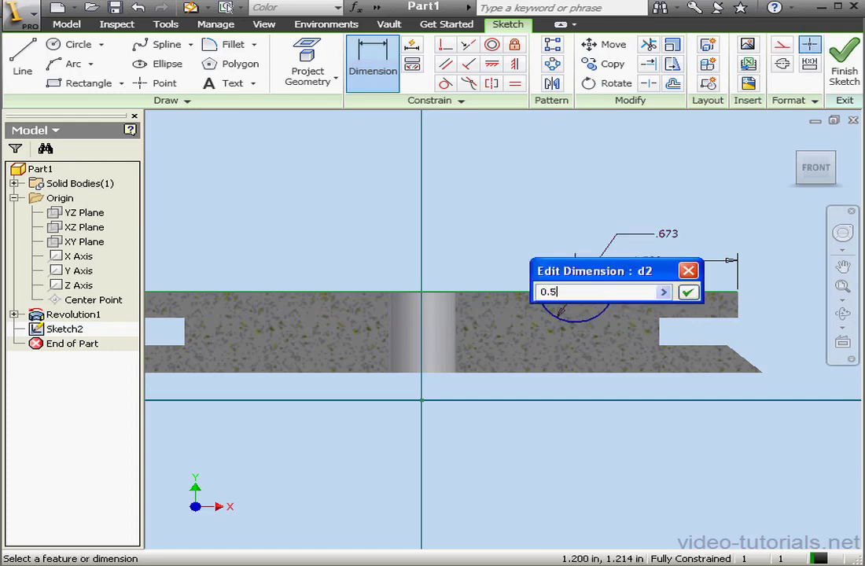
left_click(689, 292)
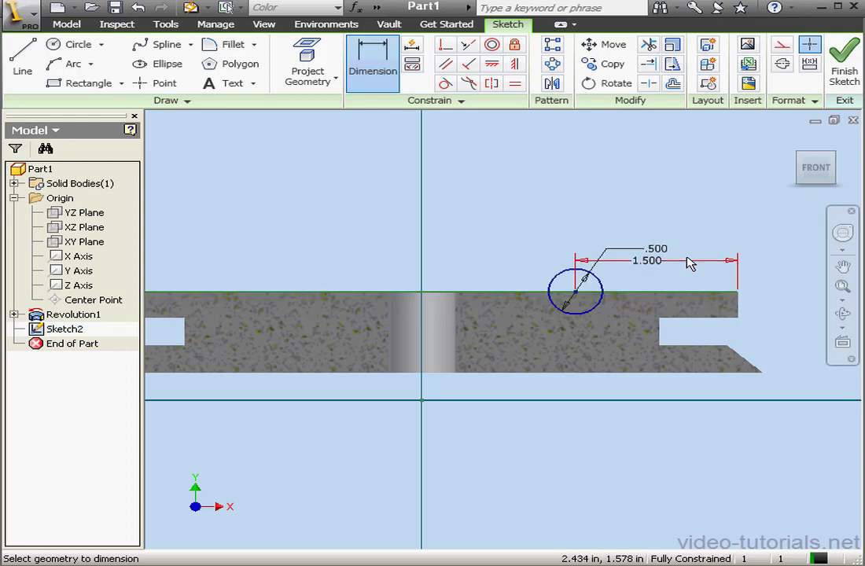
left_click(844, 66)
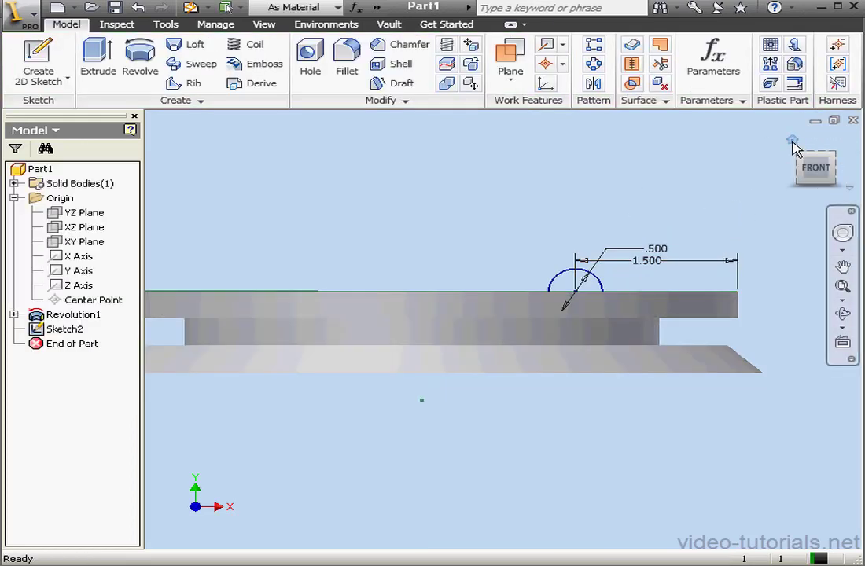
Set up a Revolve of the circle profile around the Y Axis.
left_click(793, 141)
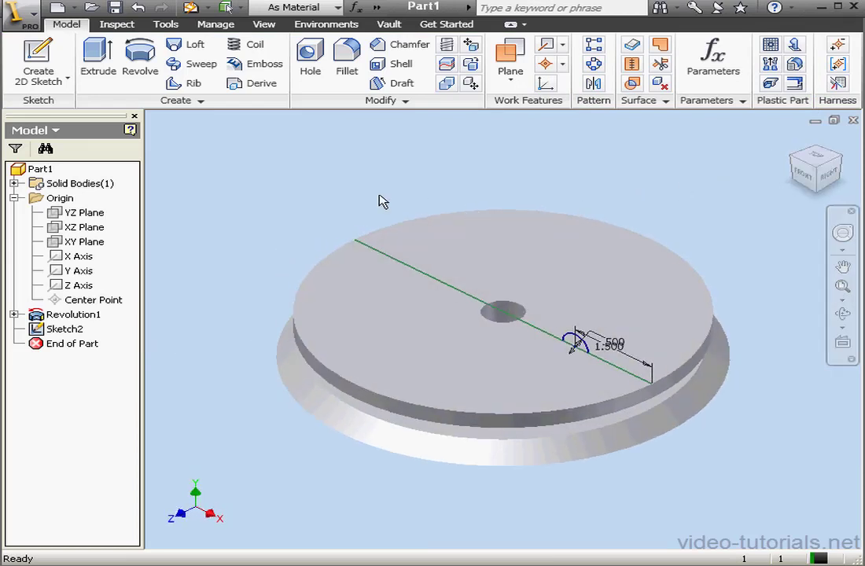
left_click(145, 69)
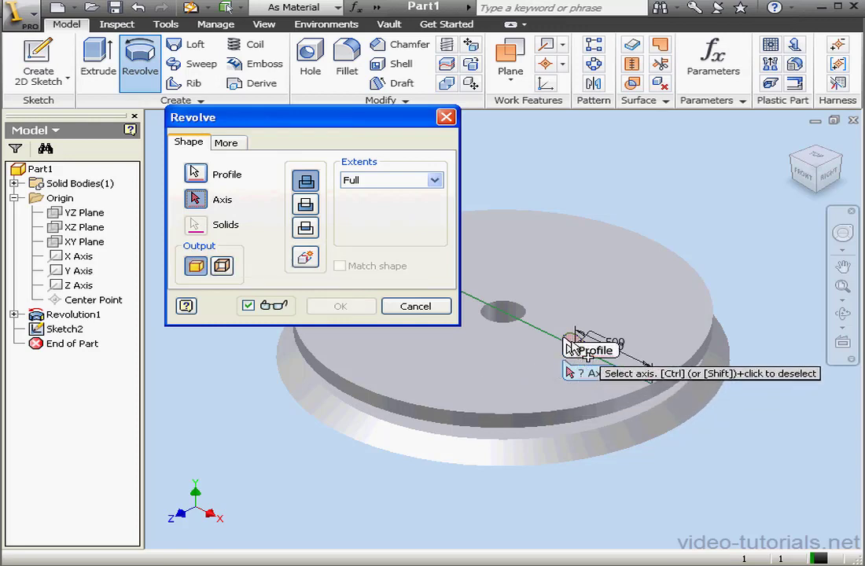
left_click(57, 270)
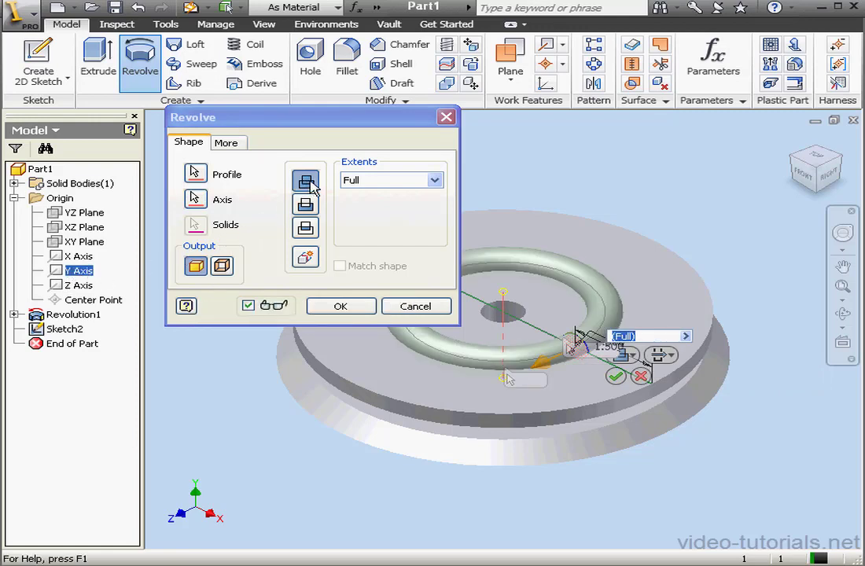
Preview the revolve as Cut and Intersect, and return the operation to Join.
left_click(331, 119)
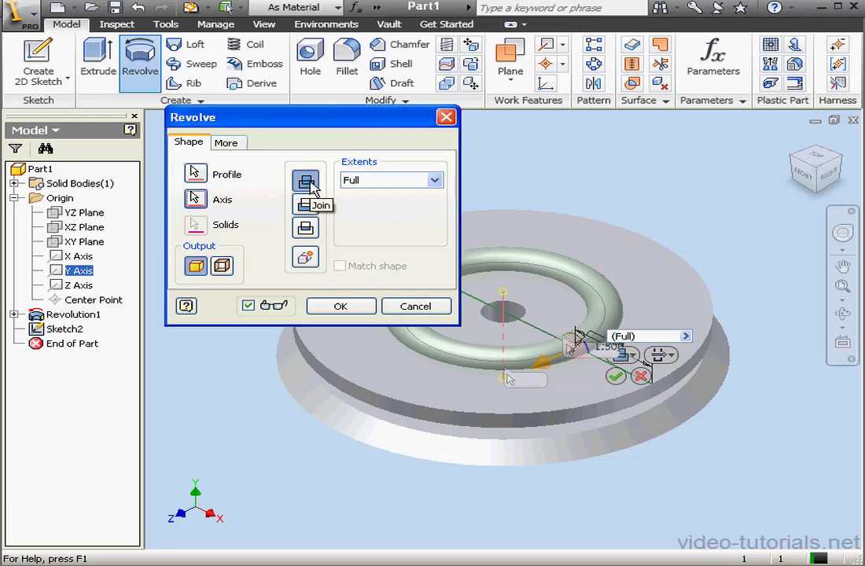
left_click(306, 205)
left_click(307, 227)
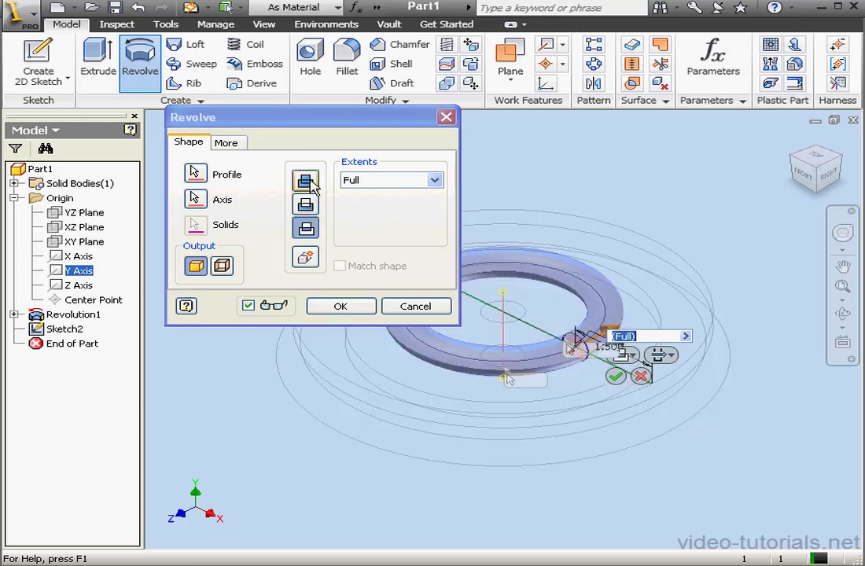
left_click(307, 181)
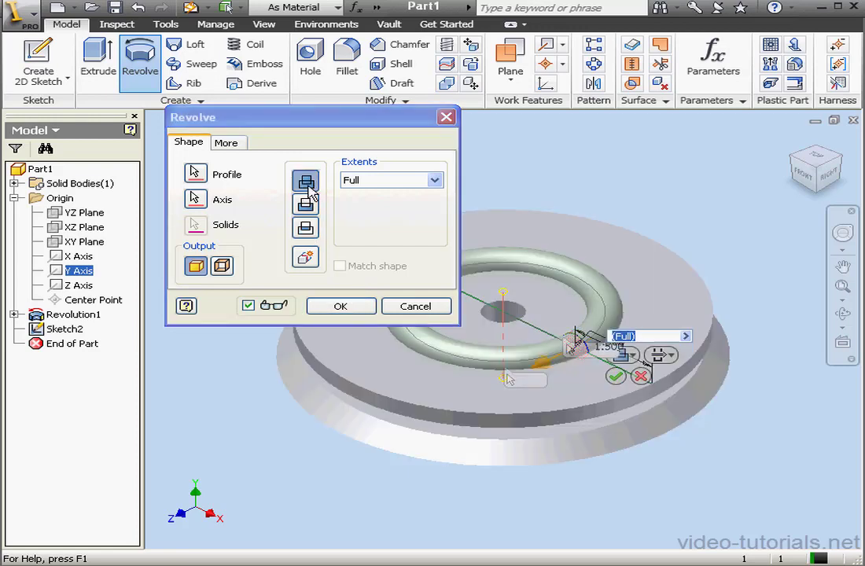
Revolve the circle with Angle extents of 120 deg, symmetric about the sketch plane, and join it to the disc.
left_click(435, 181)
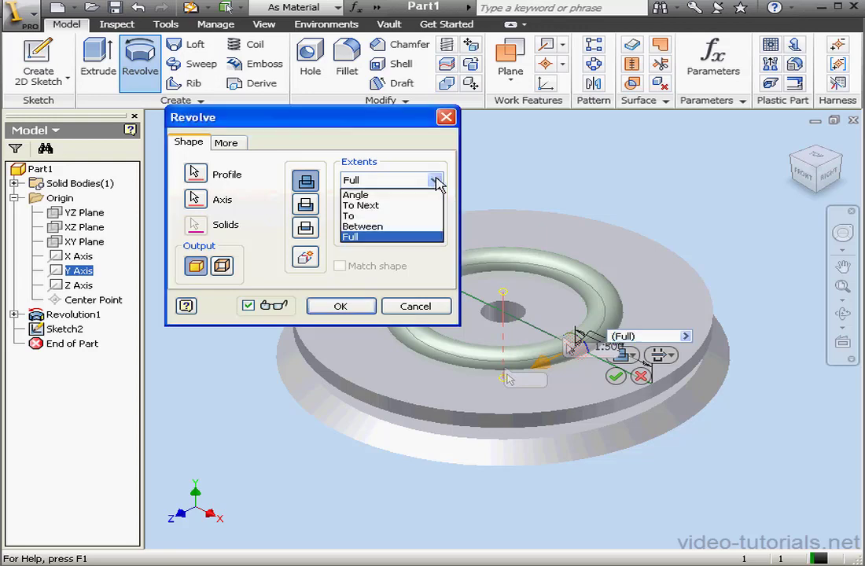
left_click(374, 193)
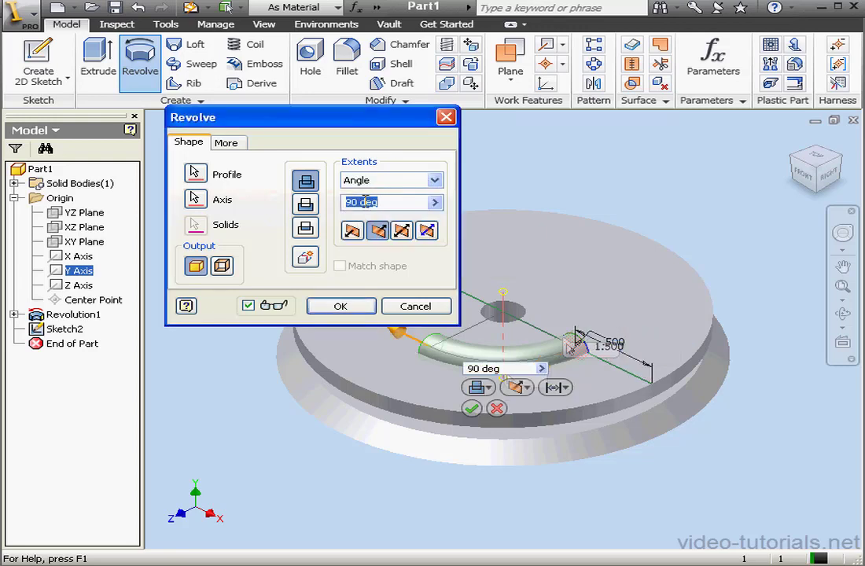
left_click(402, 230)
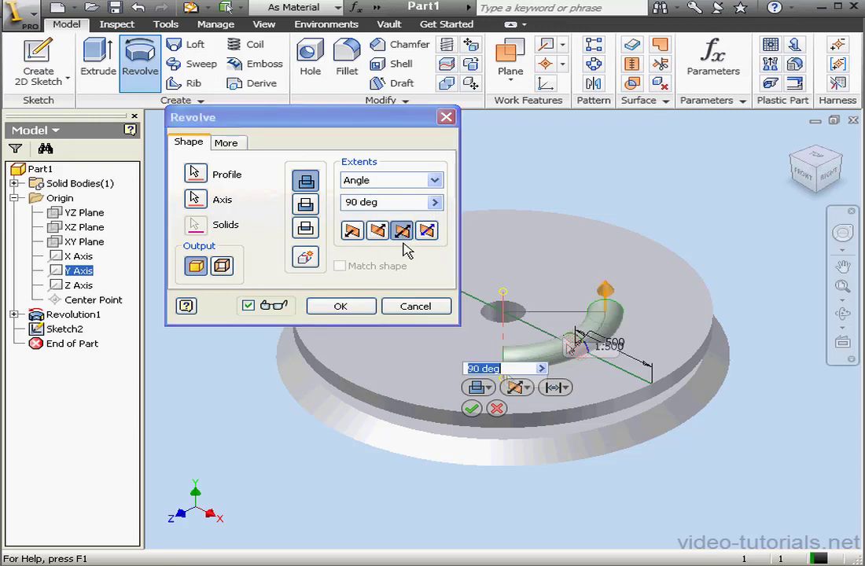
left_click_drag(365, 210, 343, 206)
type("12")
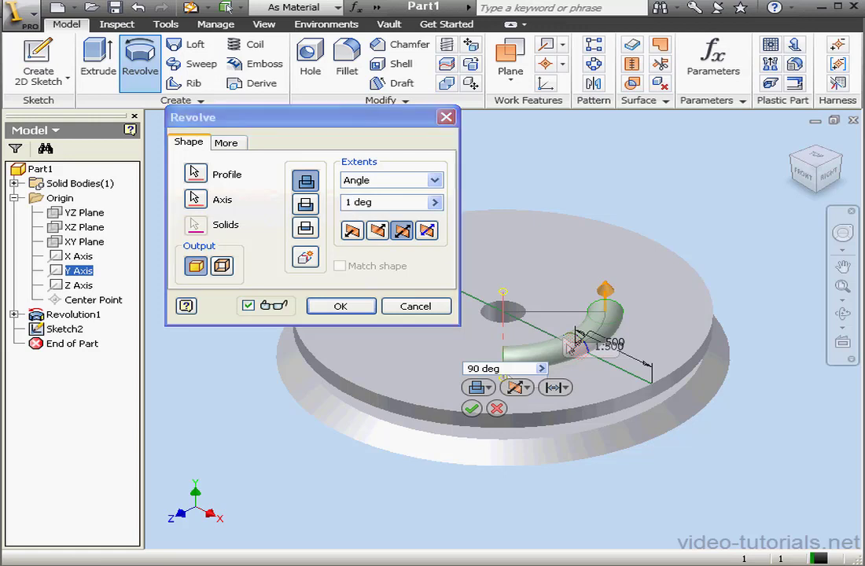
type("0")
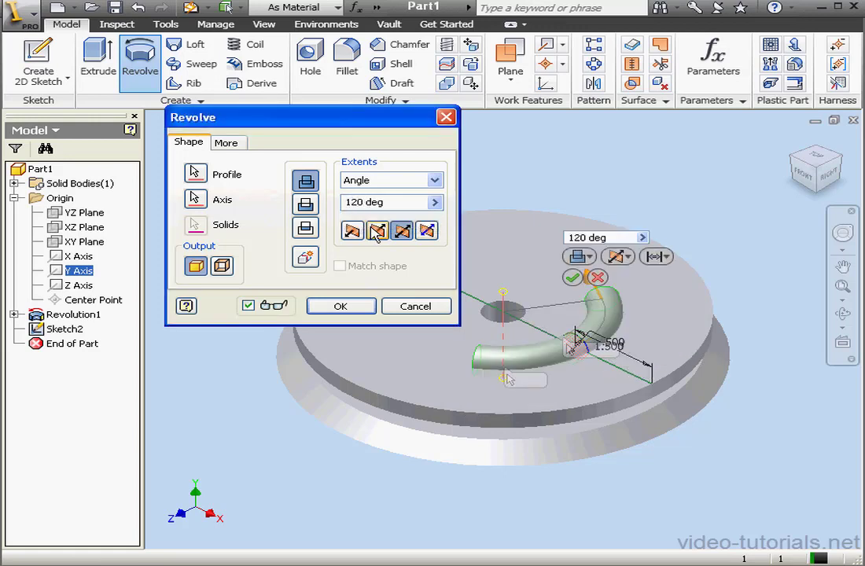
left_click(342, 307)
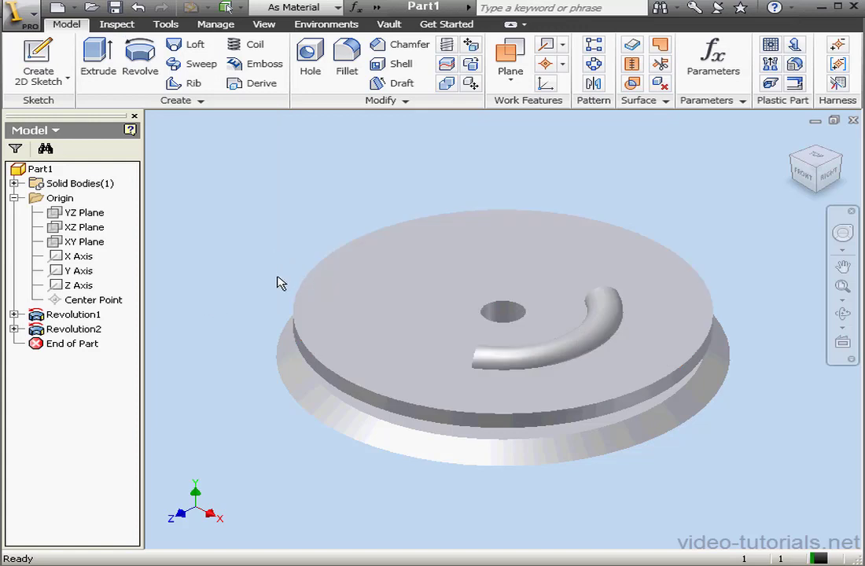
Show the dimensions of the partial ring feature and move its diameter and rim distance dimensions apart, clear of the ring.
right_click(75, 335)
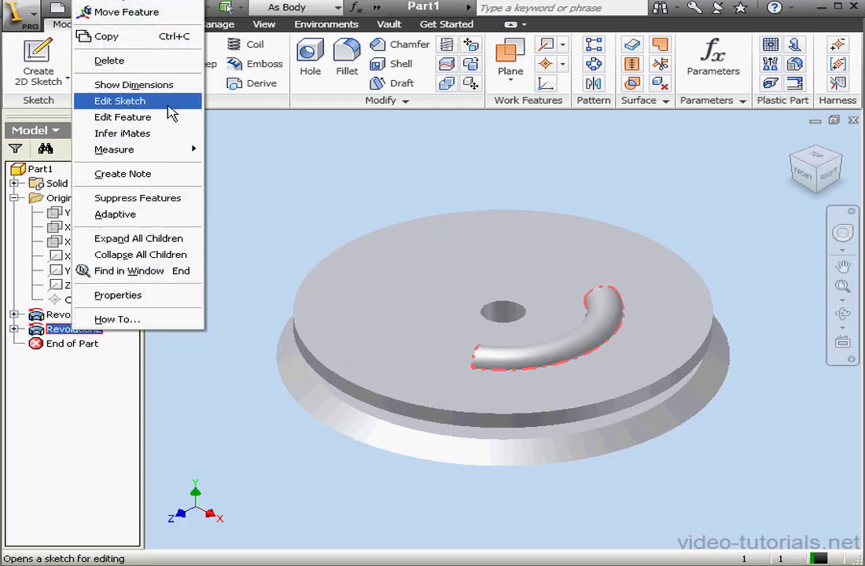
left_click(134, 84)
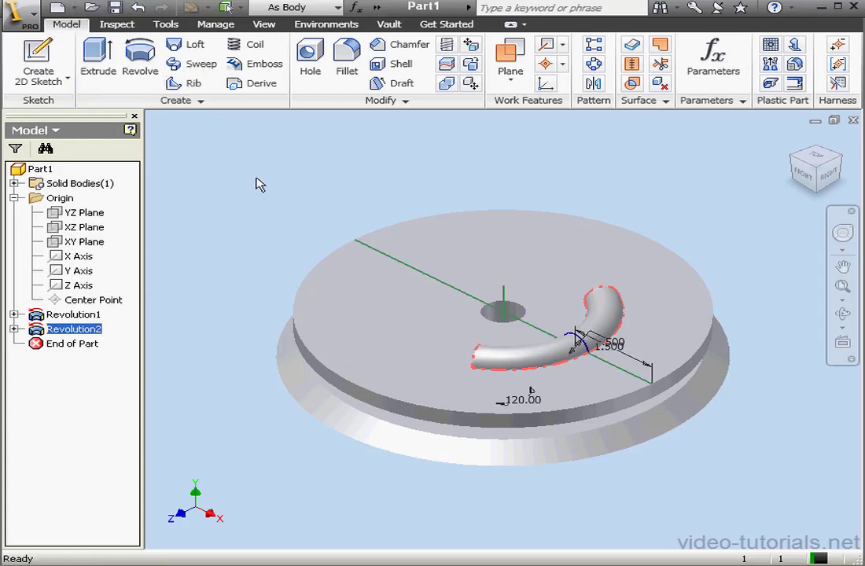
left_click(574, 468)
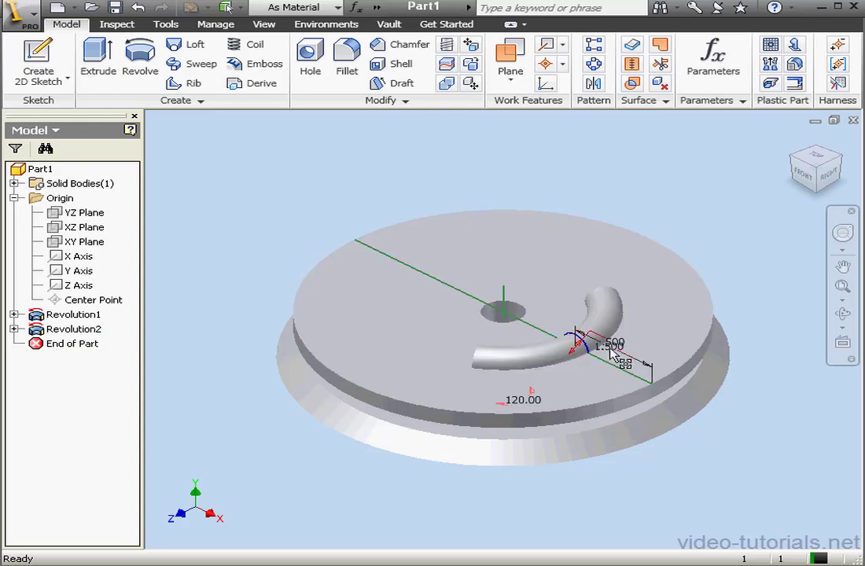
left_click_drag(613, 346, 668, 273)
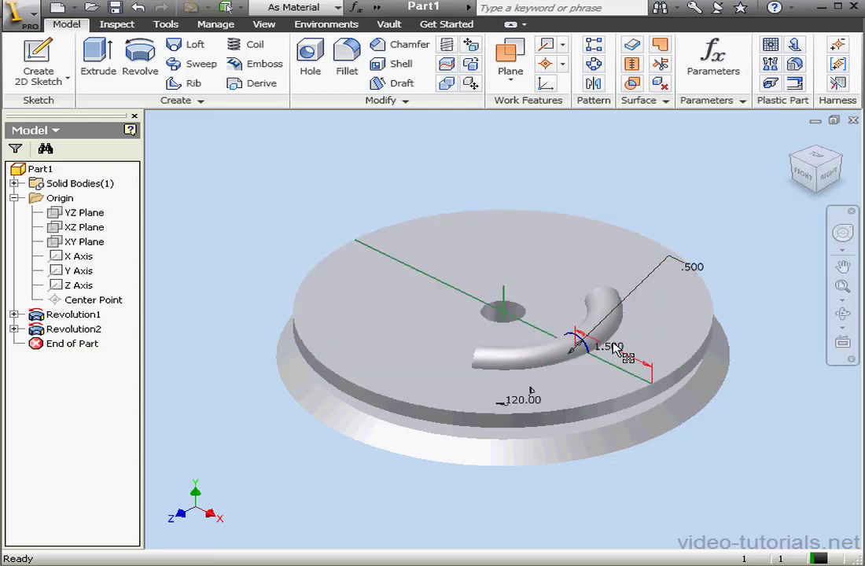
left_click_drag(614, 346, 663, 230)
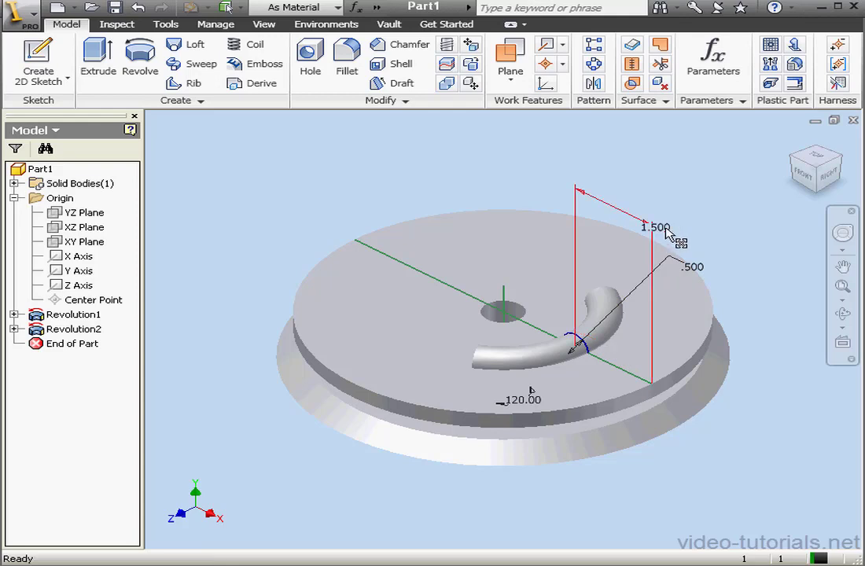
Set the circle's distance from the rim to 1.75 in and its diameter to 0.25 in, and update the part.
double_click(665, 229)
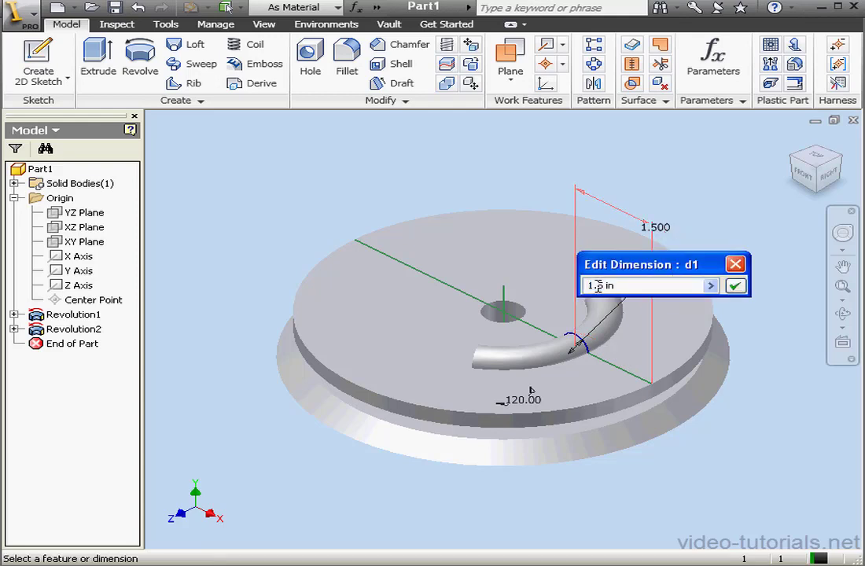
type("7")
left_click(735, 285)
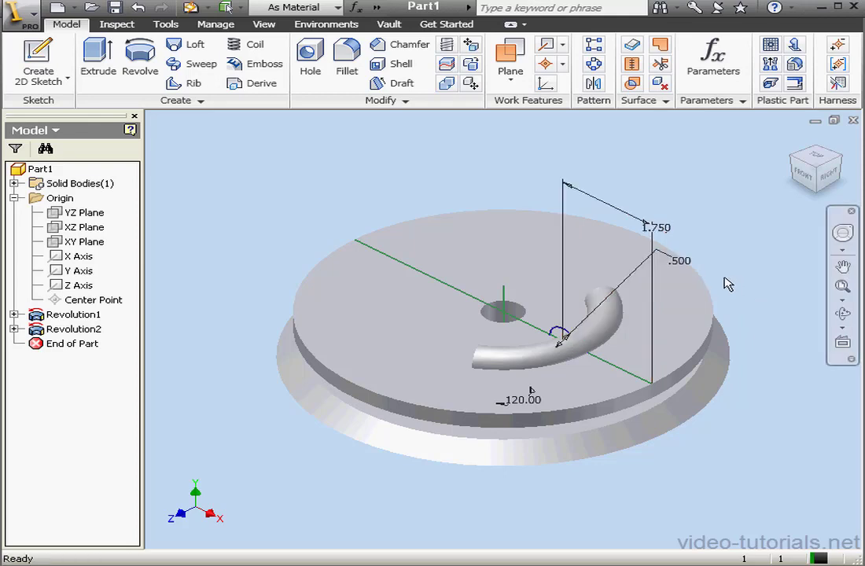
double_click(686, 260)
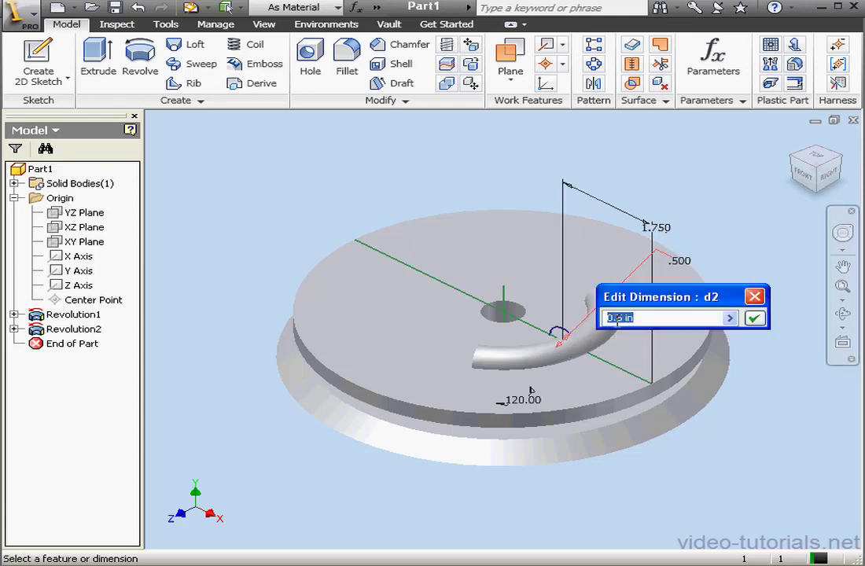
left_click(616, 318)
left_click(754, 319)
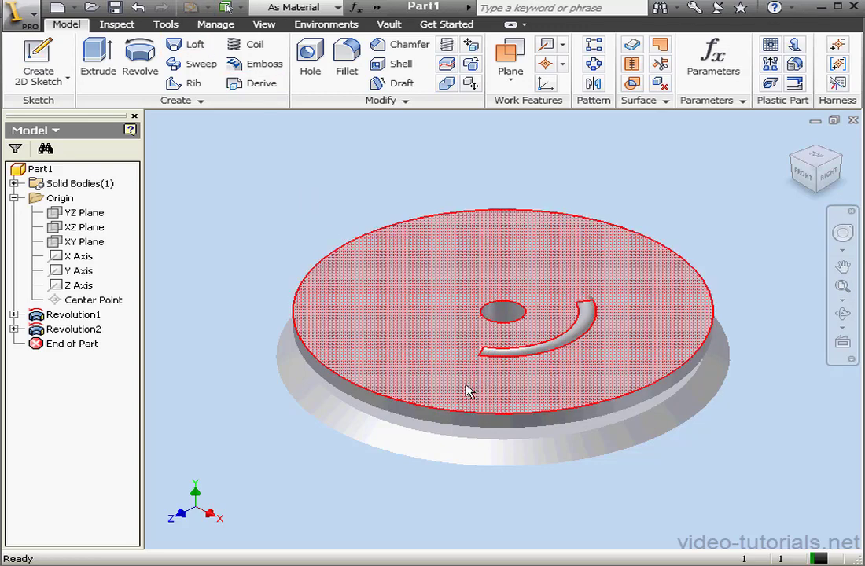
Rename the model parameters d1, d2 and d3 as dim1, dim2 and dim3.
left_click(713, 61)
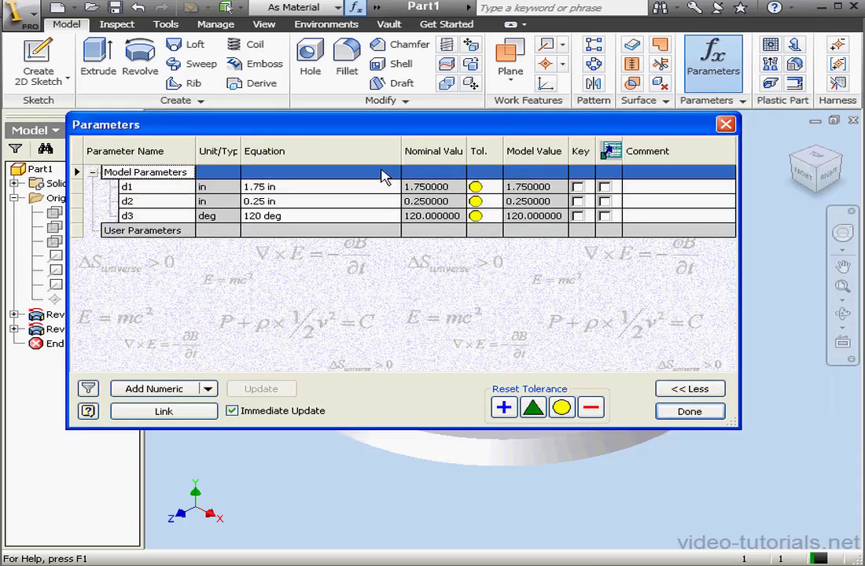
left_click(126, 186)
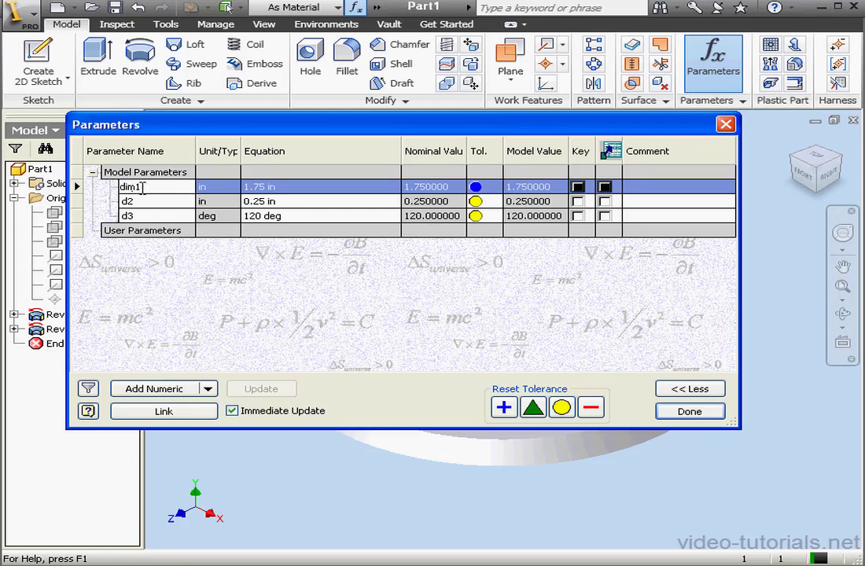
left_click(126, 202)
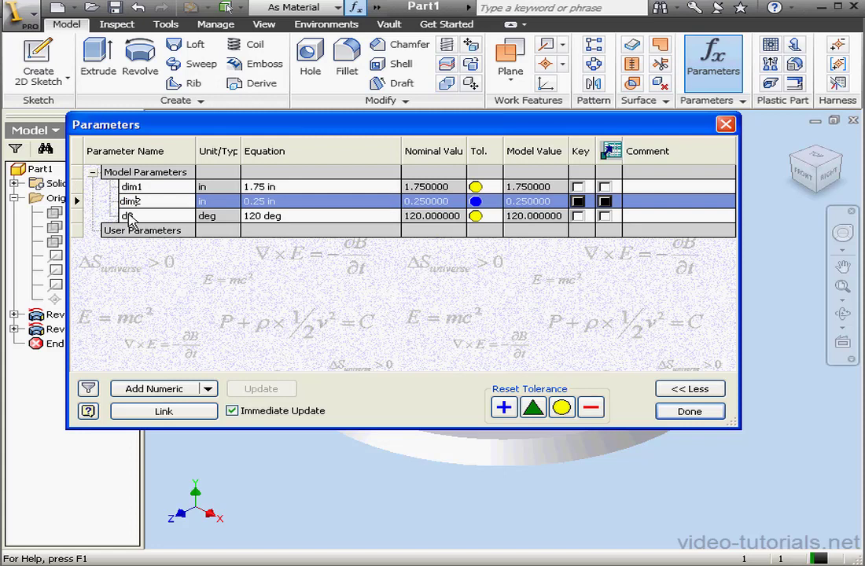
left_click(126, 216)
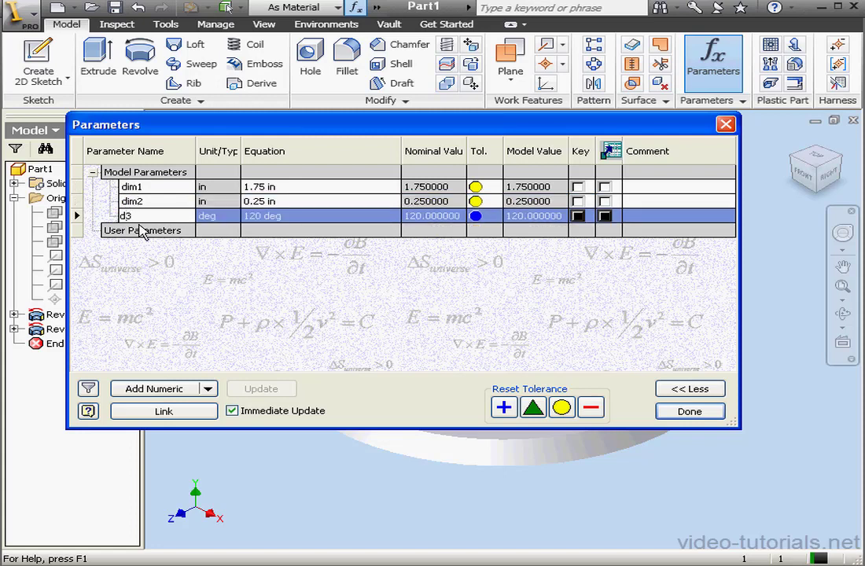
type("im")
Set the equation of the parameter dim2 to 0.5 in and close the parameters table.
left_click(256, 202)
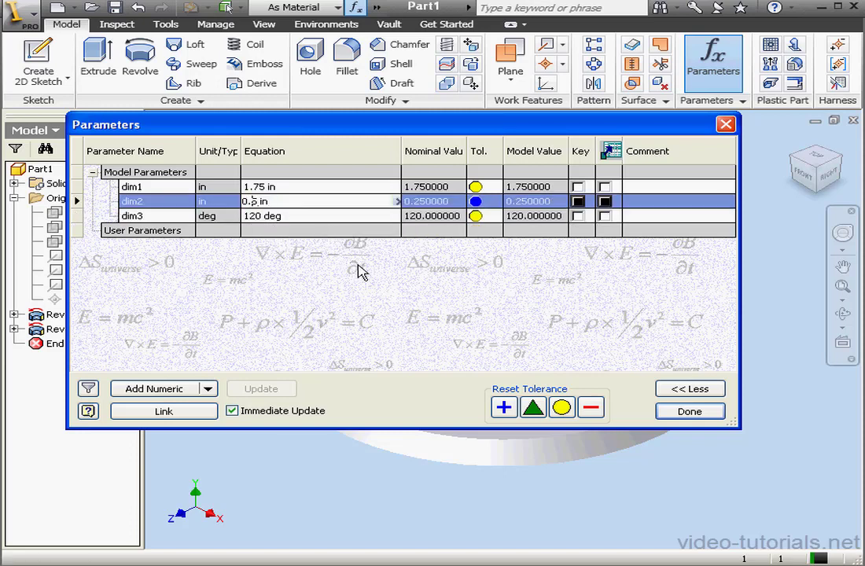
left_click(691, 411)
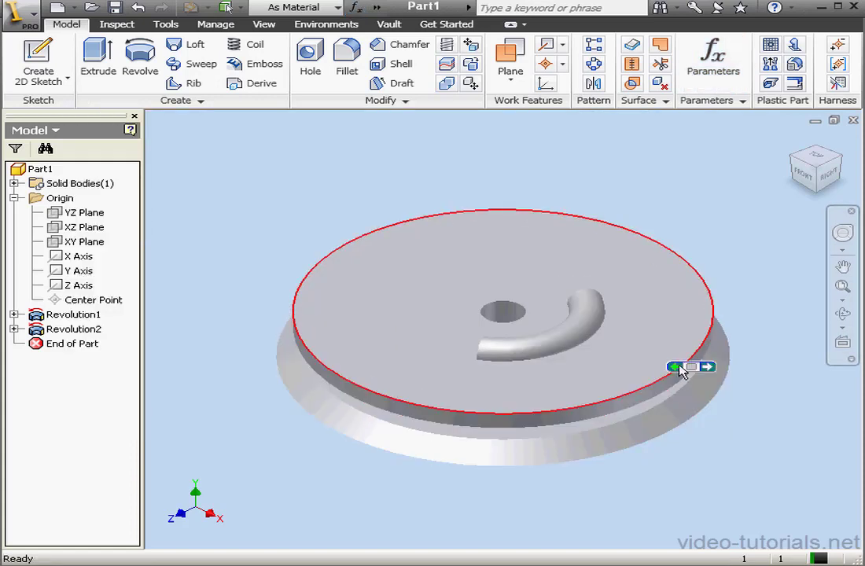
Open the sketch of Revolution2 for editing, display its dimensions as expressions, and finish the sketch.
right_click(78, 329)
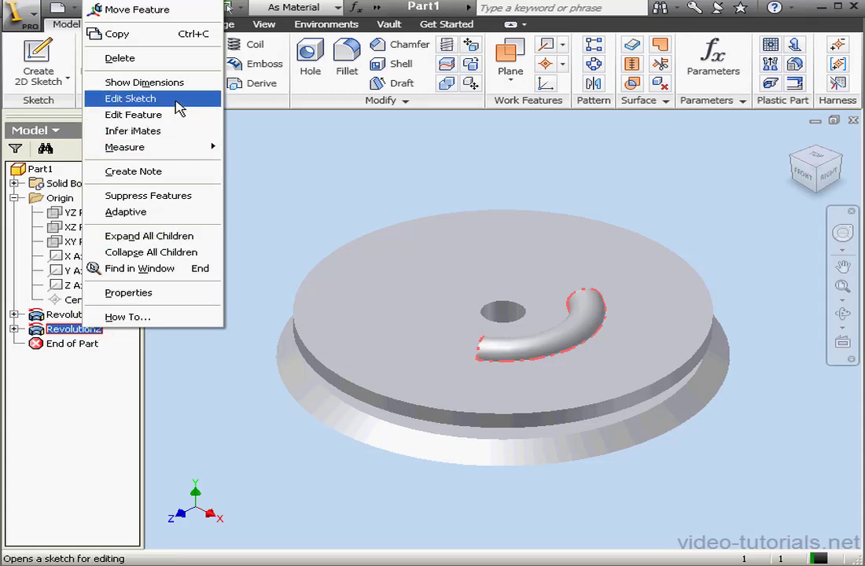
left_click(180, 109)
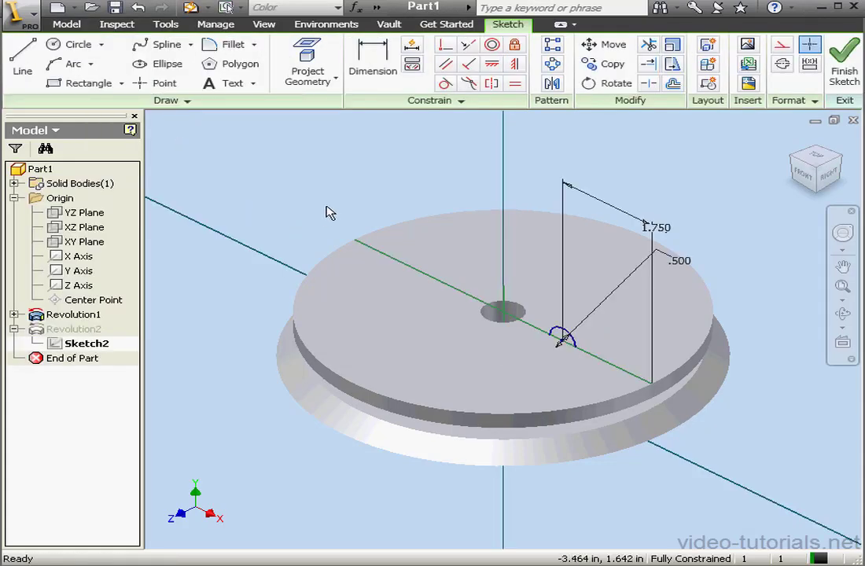
right_click(353, 157)
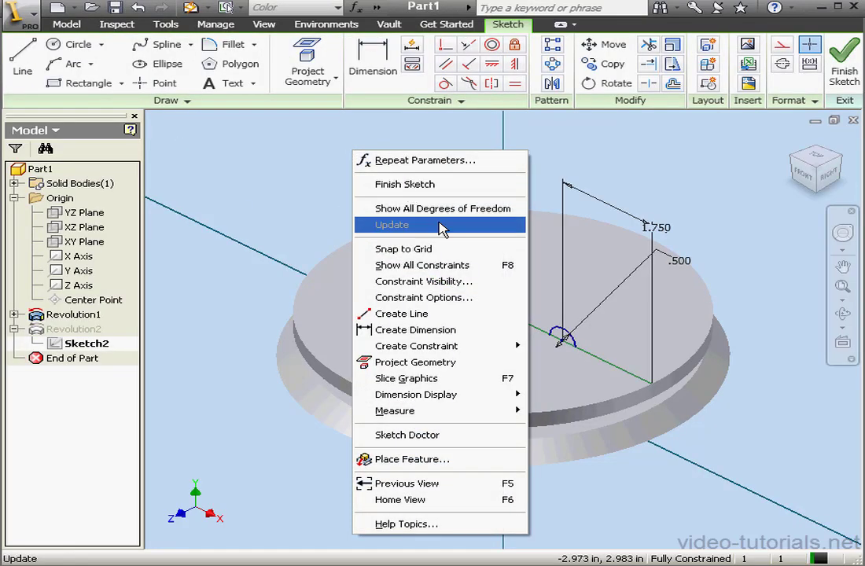
mouse_move(479, 403)
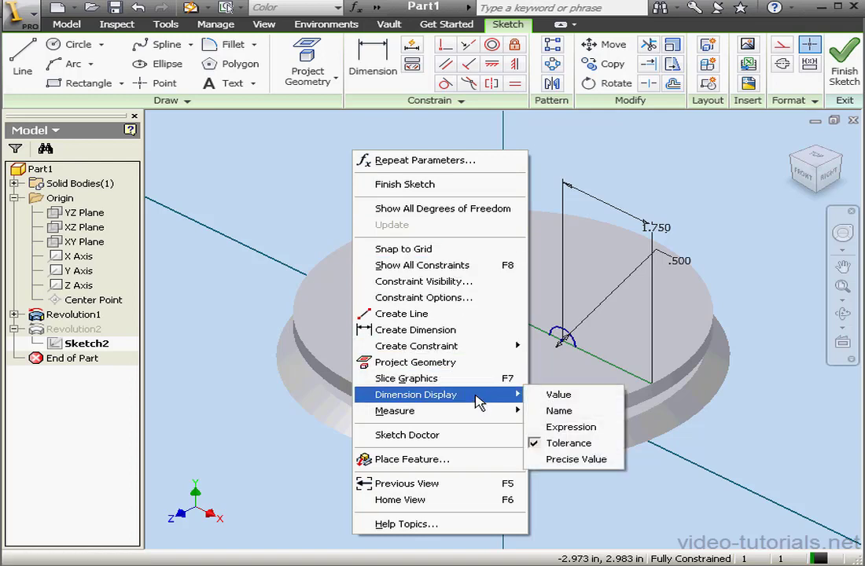
left_click(586, 427)
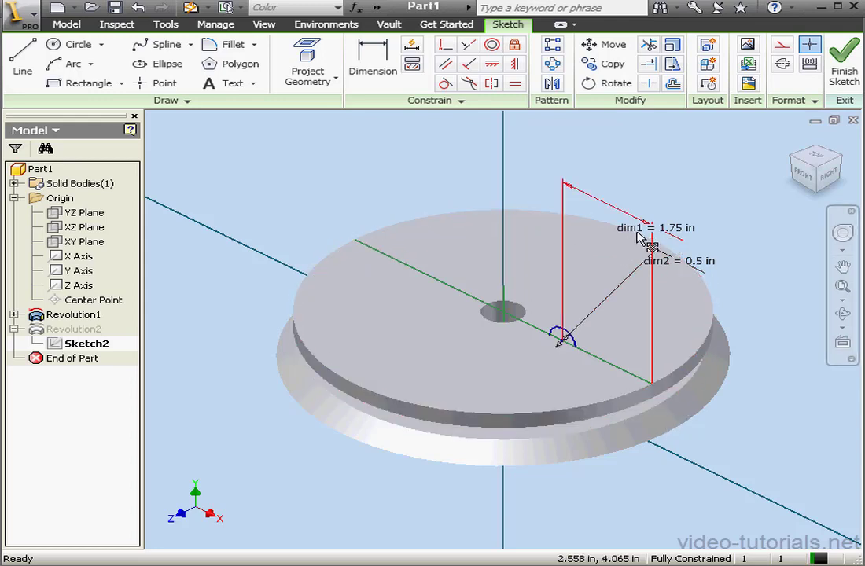
left_click(845, 69)
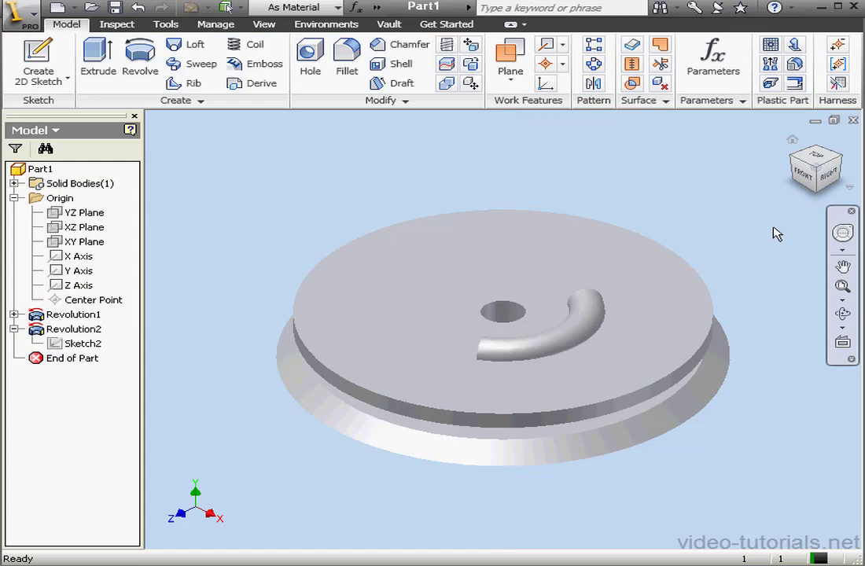